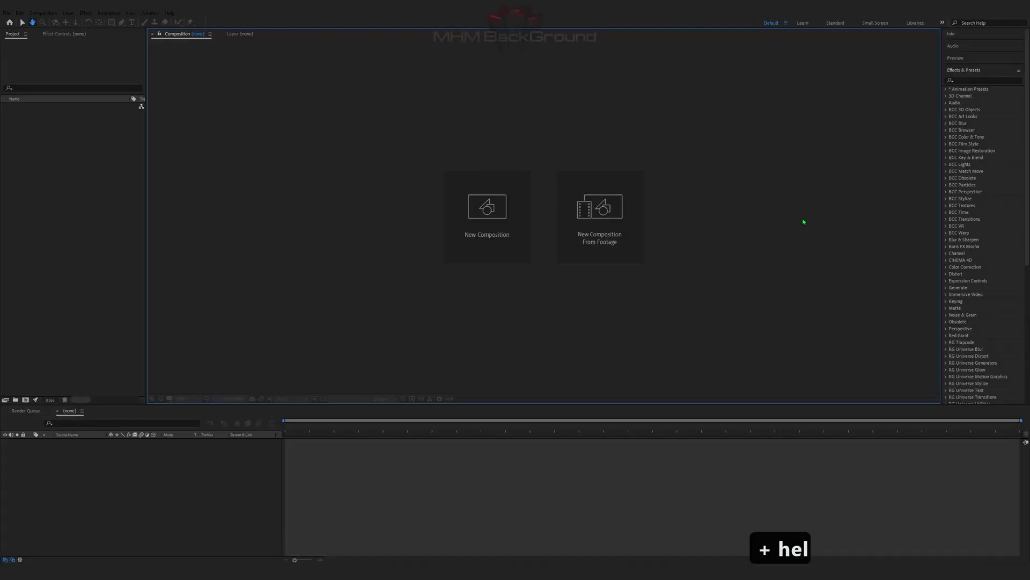
text(lo))
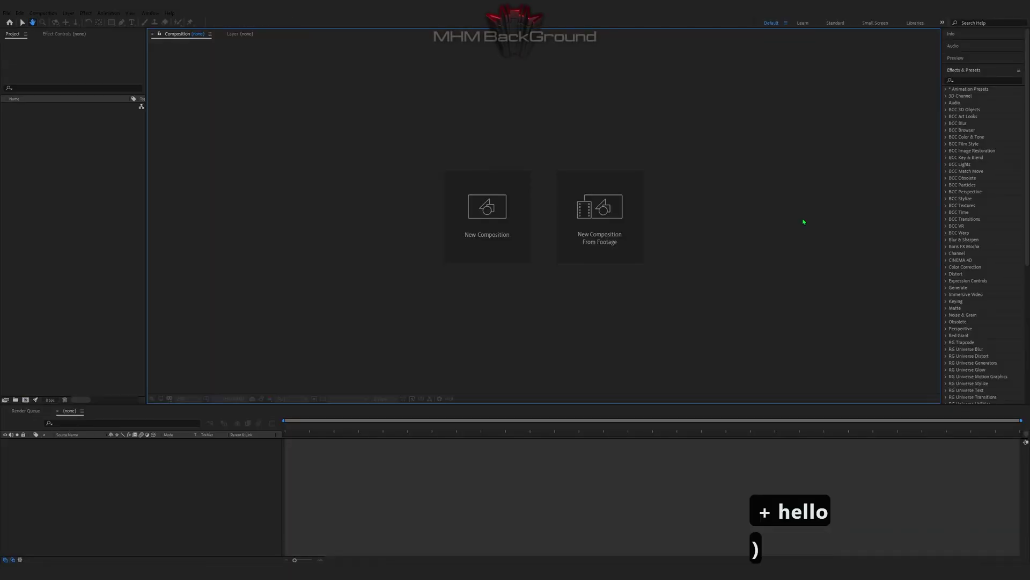
Create a new 1920 × 1080 composition and add a black solid named Pin Art 3D
double_click(25, 401)
click(226, 347)
right_click(168, 483)
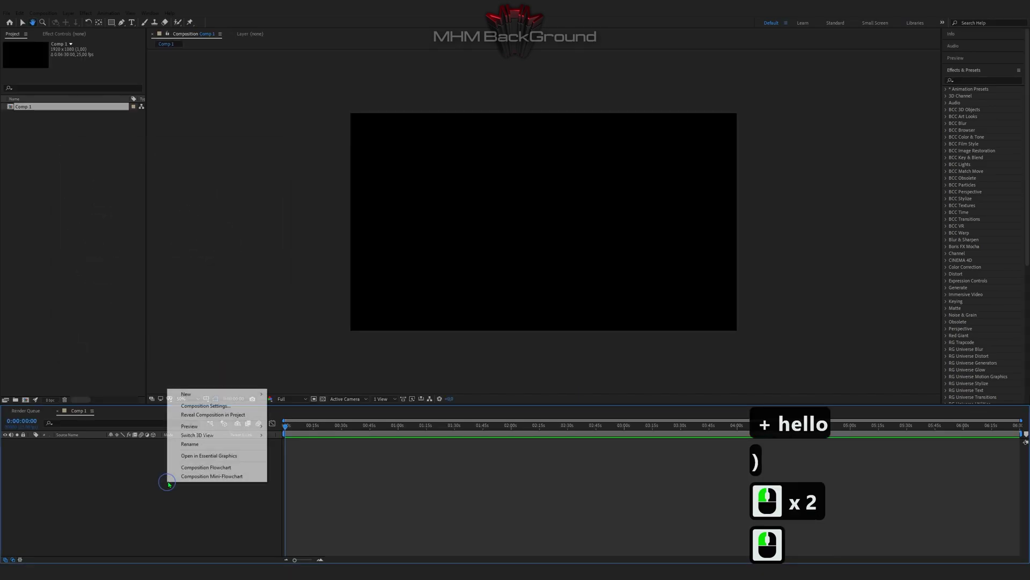
mouse_move(194, 395)
click(288, 413)
key(shift)
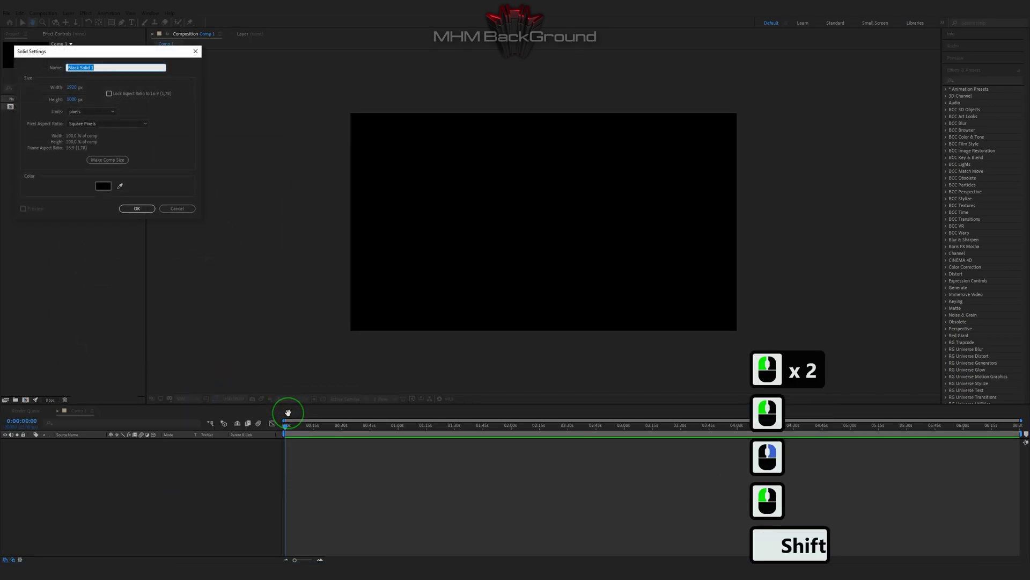
text(Pin Art 3D)
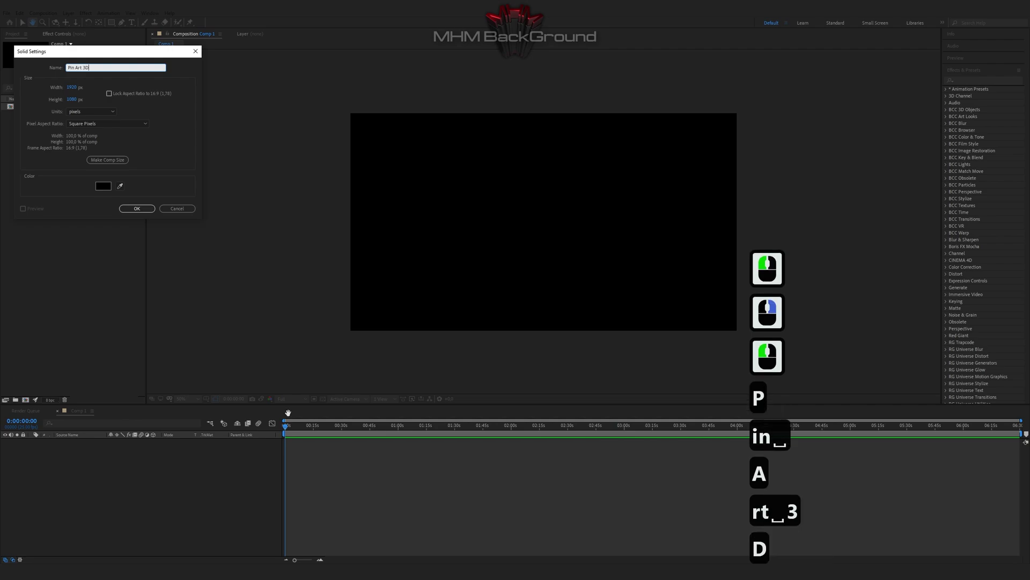
key(Return)
Add a second solid named Optical Flares to the composition
right_click(115, 468)
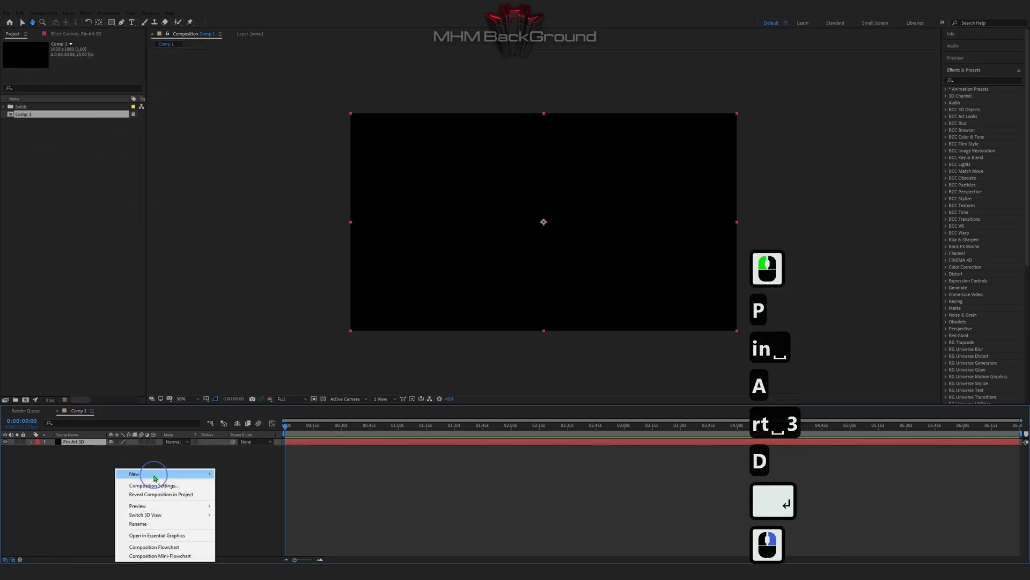
mouse_move(177, 472)
click(243, 493)
text(Opt)
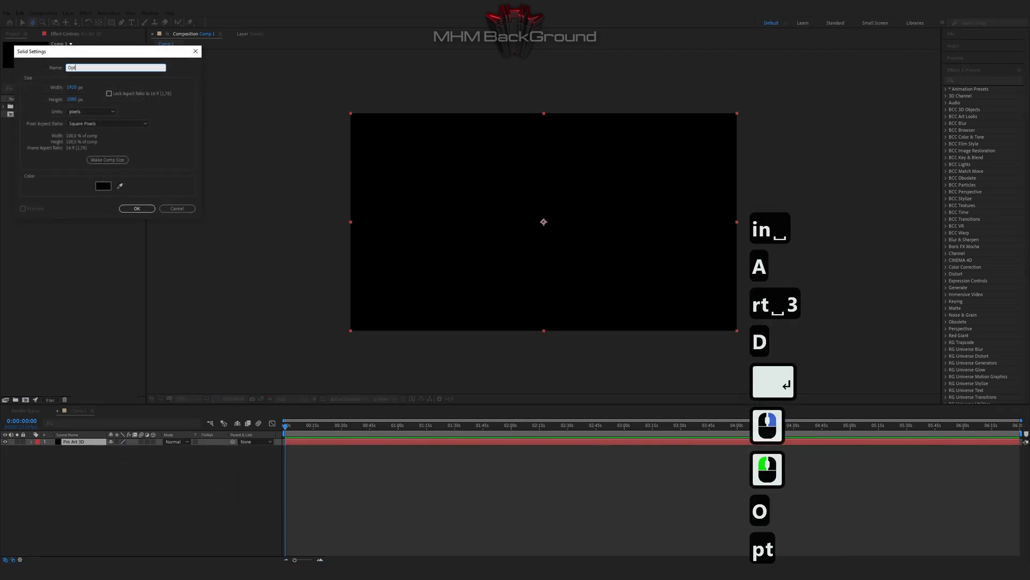
text(ical Flares)
key(Return)
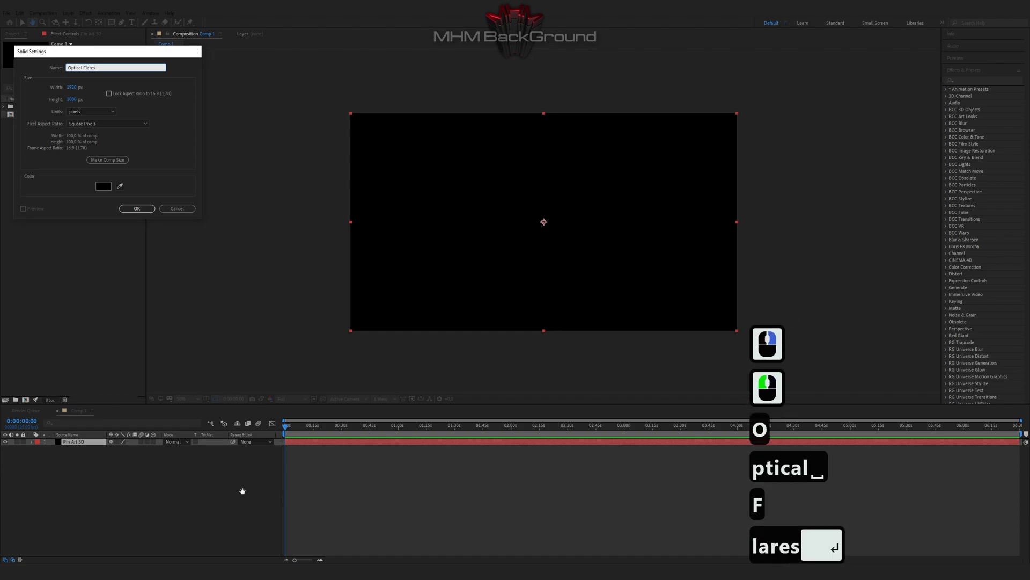
Apply the Video Copilot Optical Flares effect to the Optical Flares solid
click(86, 13)
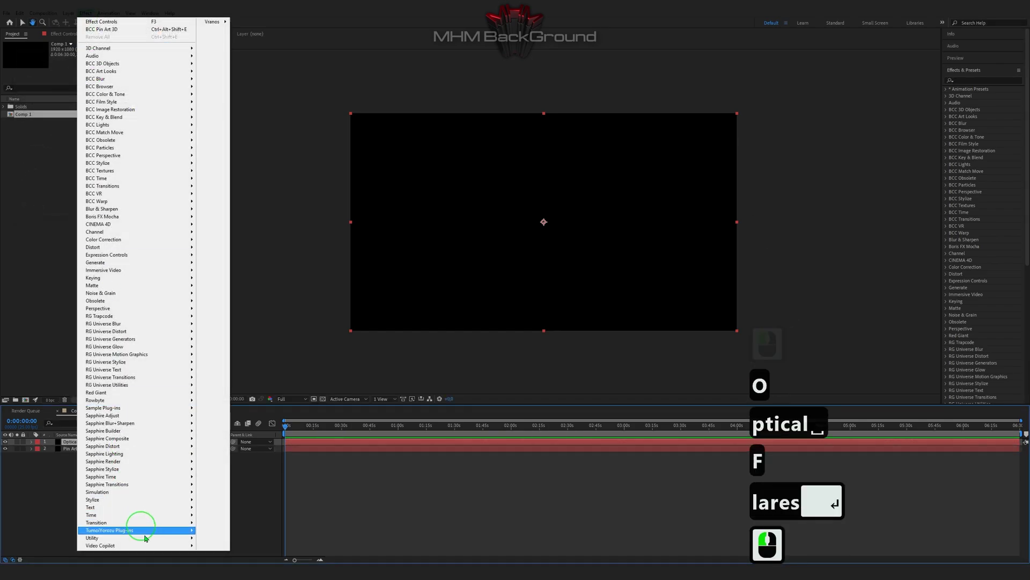
mouse_move(140, 545)
click(222, 555)
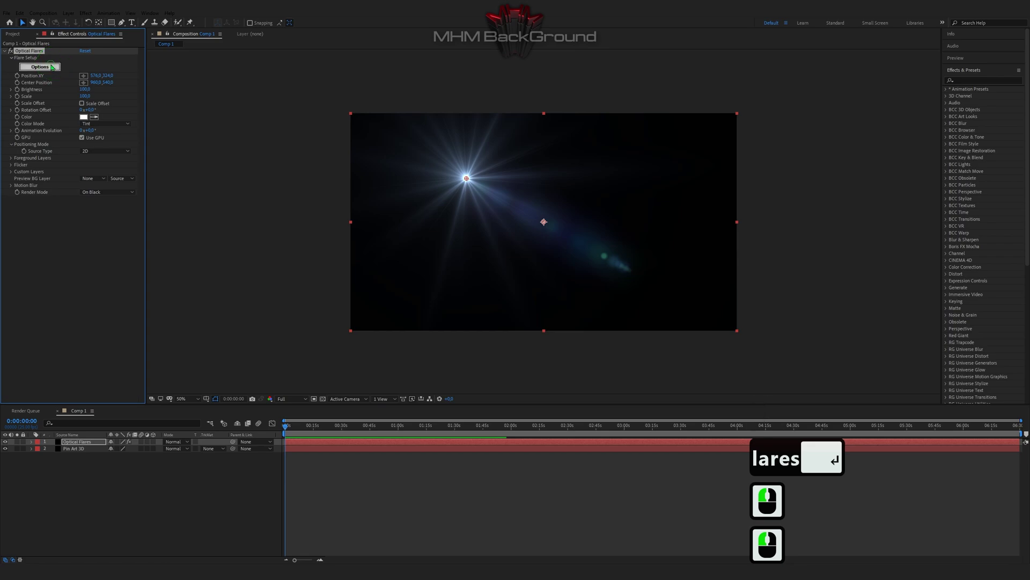
Delete every default lens object from the Optical Flares setup and add a Streak object
click(40, 66)
click(508, 378)
click(508, 377)
click(507, 376)
click(508, 376)
click(507, 376)
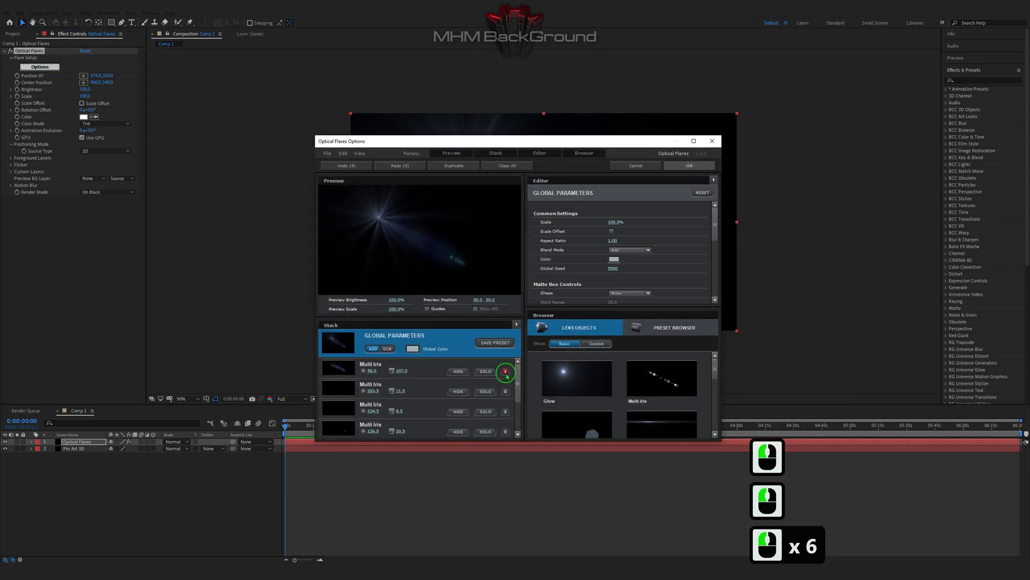
click(508, 376)
click(507, 377)
click(508, 376)
click(507, 376)
click(506, 374)
click(678, 418)
Colorize the streak with a Gradient source from black to purple and set Gradient Loops to 10
scroll(662, 291, down, 1)
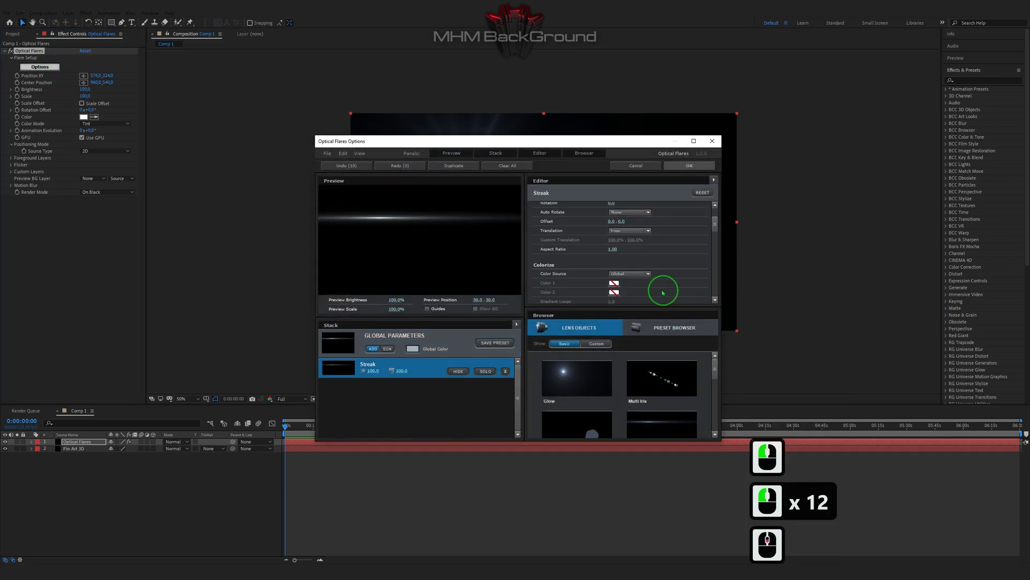
click(614, 283)
drag(614, 285, 653, 348)
click(671, 344)
click(615, 288)
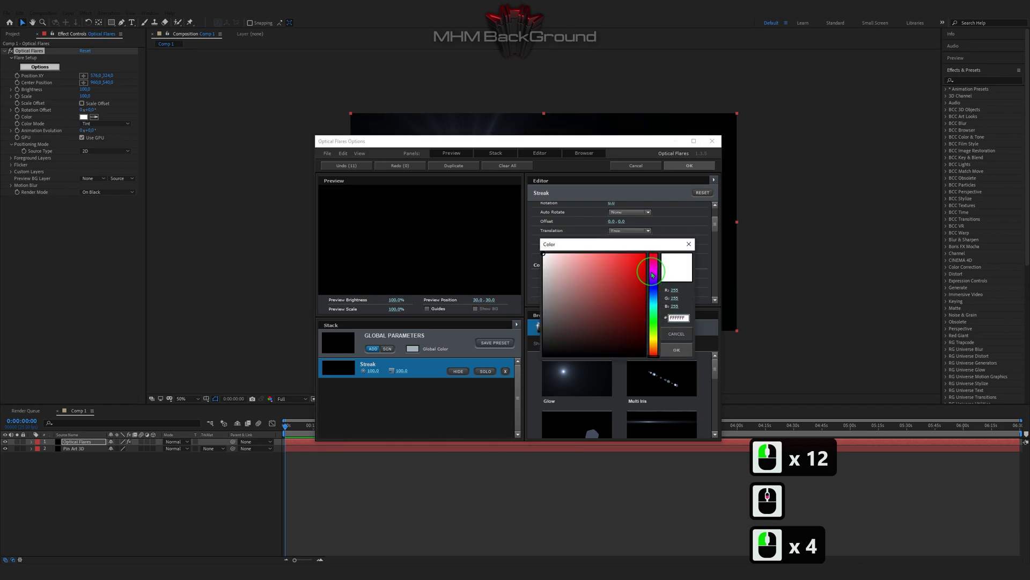
click(653, 275)
drag(642, 259, 648, 253)
click(677, 349)
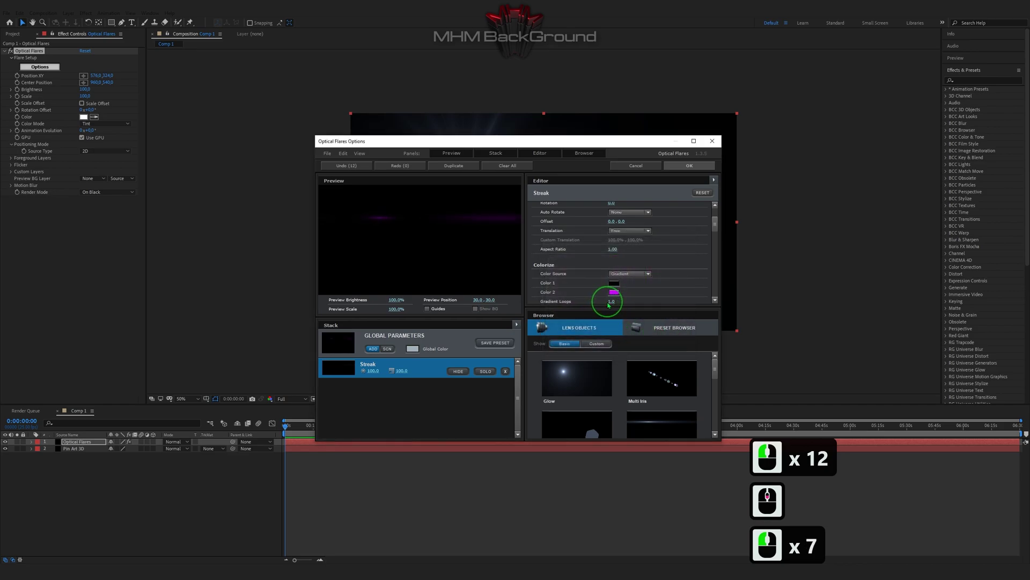
mouse_move(609, 305)
mouse_down()
mouse_move(617, 295)
mouse_move(743, 295)
mouse_up()
Set the distance of the purple streak to -100
scroll(662, 285, up, 3)
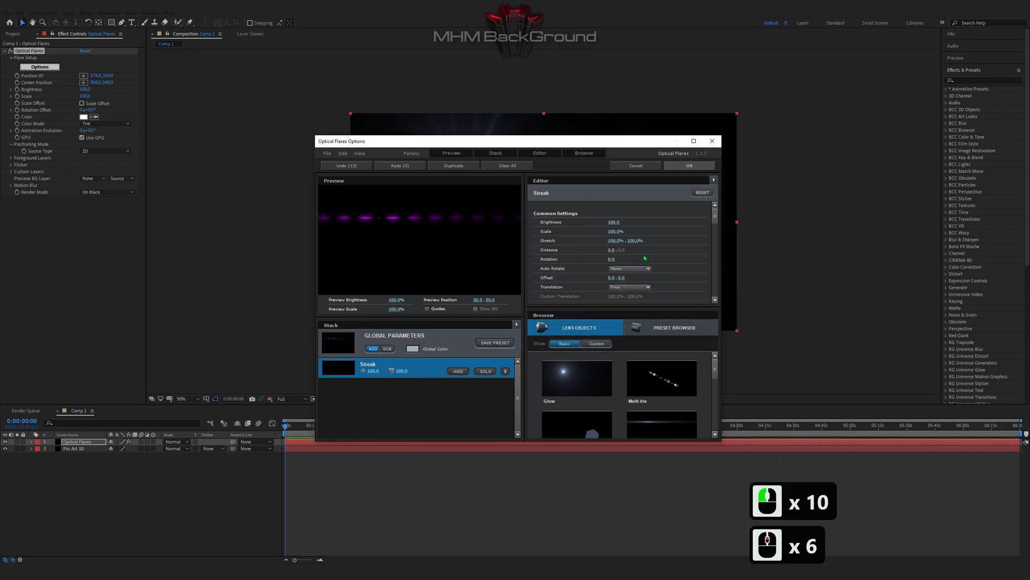
click(611, 250)
text(-10)
key(Return)
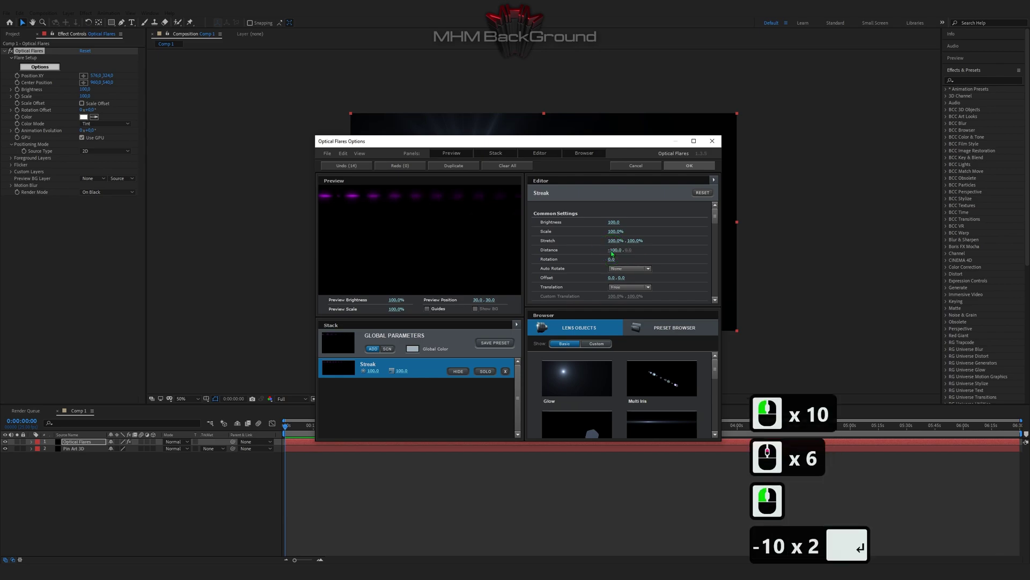
Duplicate the purple streak and set the copy's distance to 100
key(ctrl+c)
key(ctrl+d)
click(612, 250)
text(10)
key(Return)
Duplicate the streak again and set the new copy's distance to 300
key(ctrl+c)
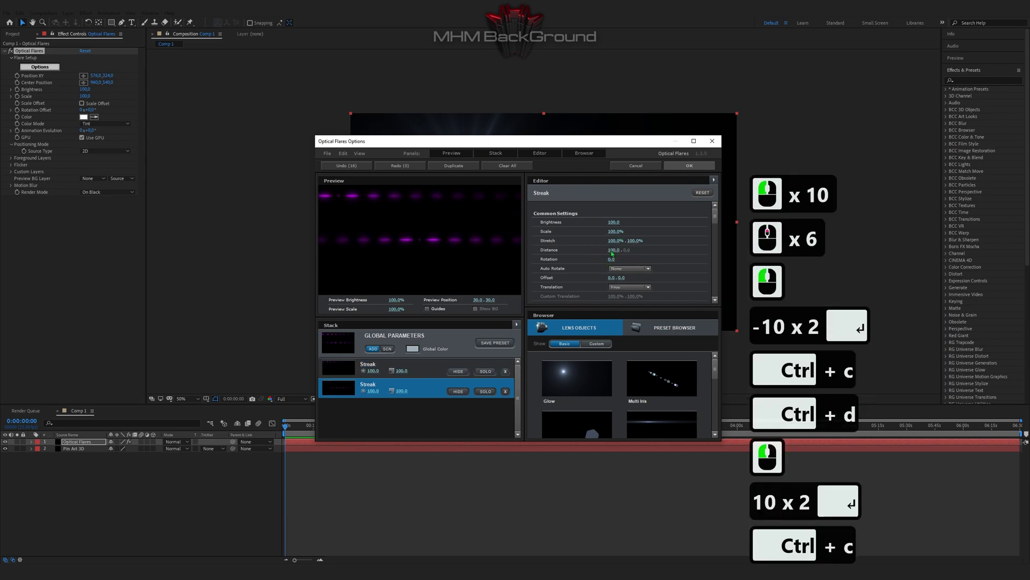
key(ctrl+d)
click(612, 250)
text(300)
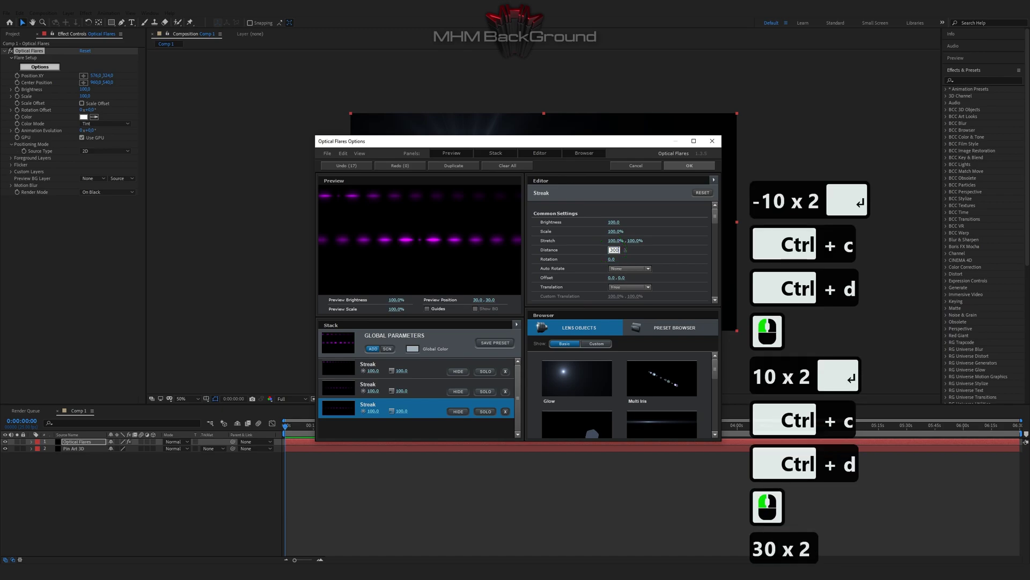
key(Return)
Make a fourth streak by duplicating the last one and set its distance to 200
key(ctrl+c)
key(ctrl+d)
click(612, 251)
text(20)
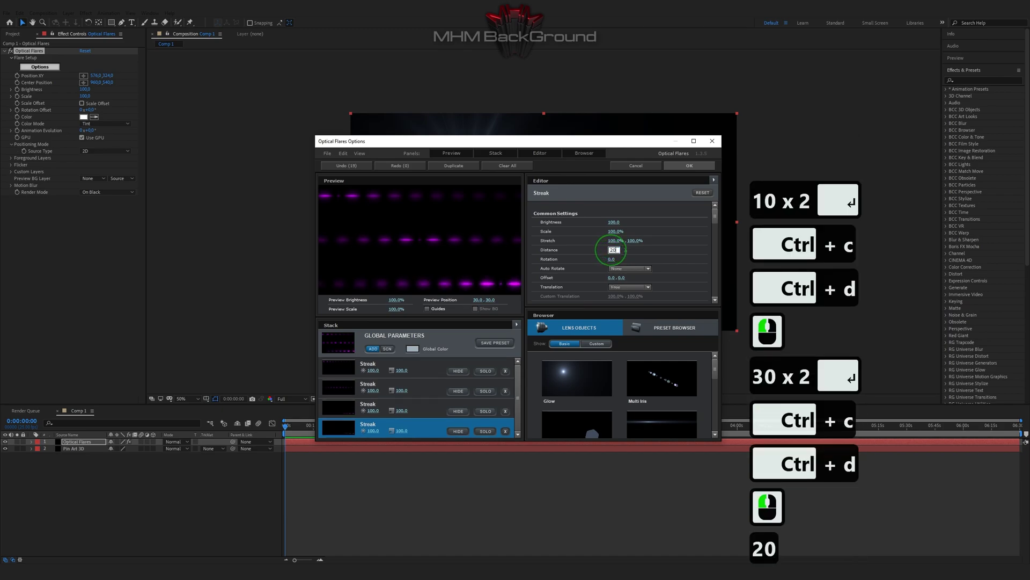
key(Return)
Change the second gradient color of the fourth streak to bright blue
scroll(660, 259, down, 2)
click(614, 291)
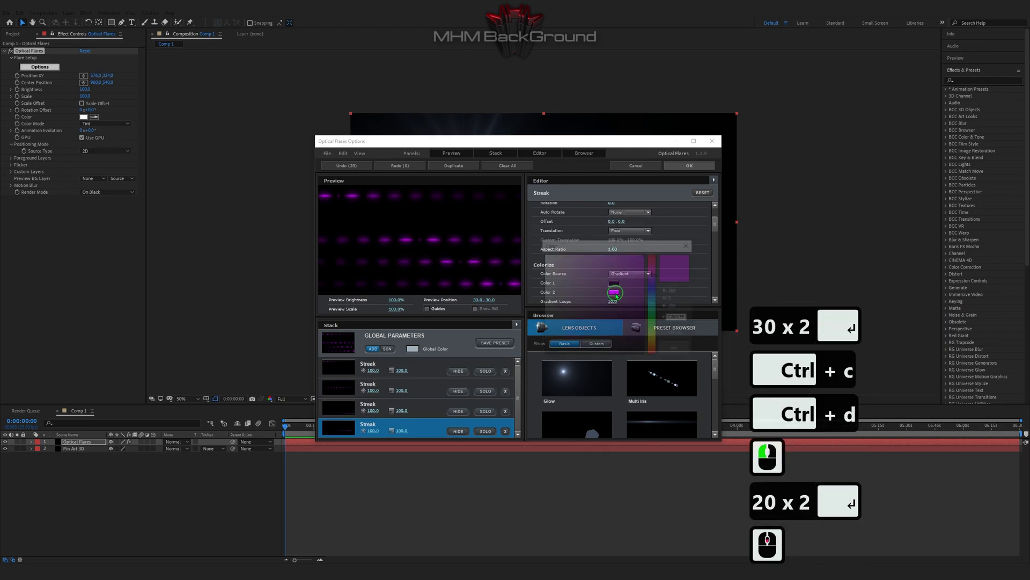
click(654, 301)
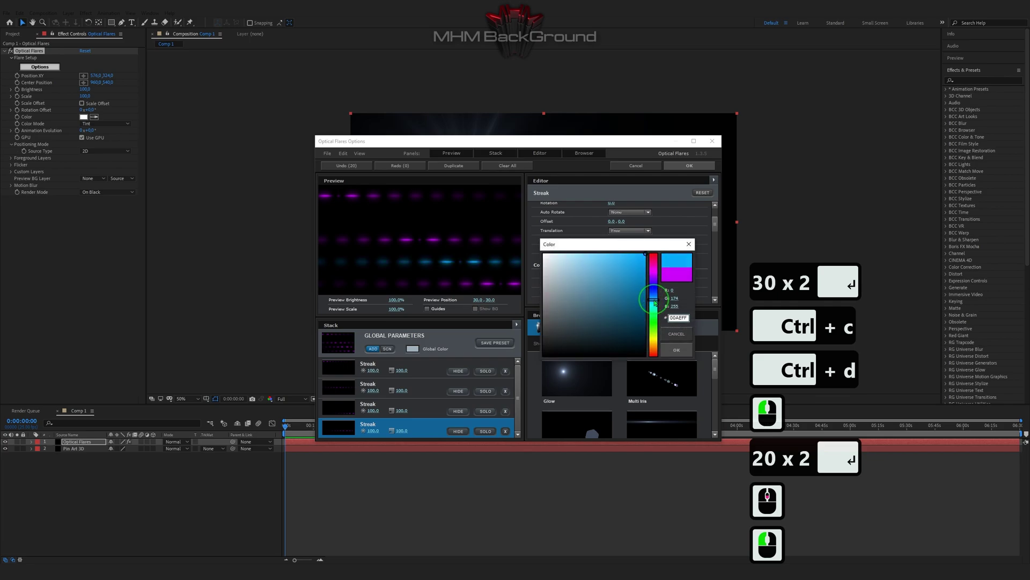
click(676, 350)
Duplicate the blue streak with a distance of 0 and accept the Optical Flares options
scroll(651, 231, up, 3)
key(ctrl+d)
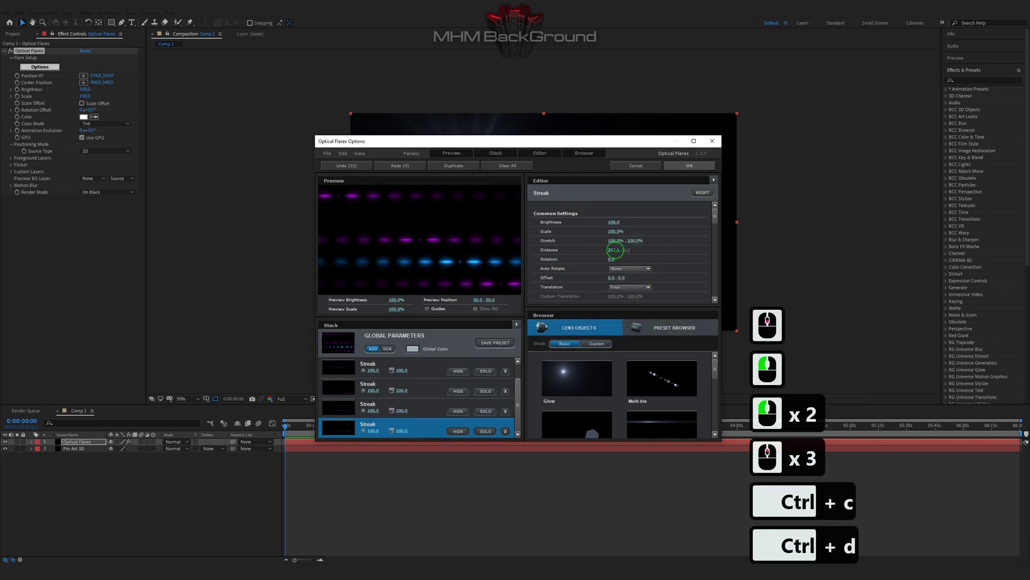
click(613, 250)
text(0)
key(Return)
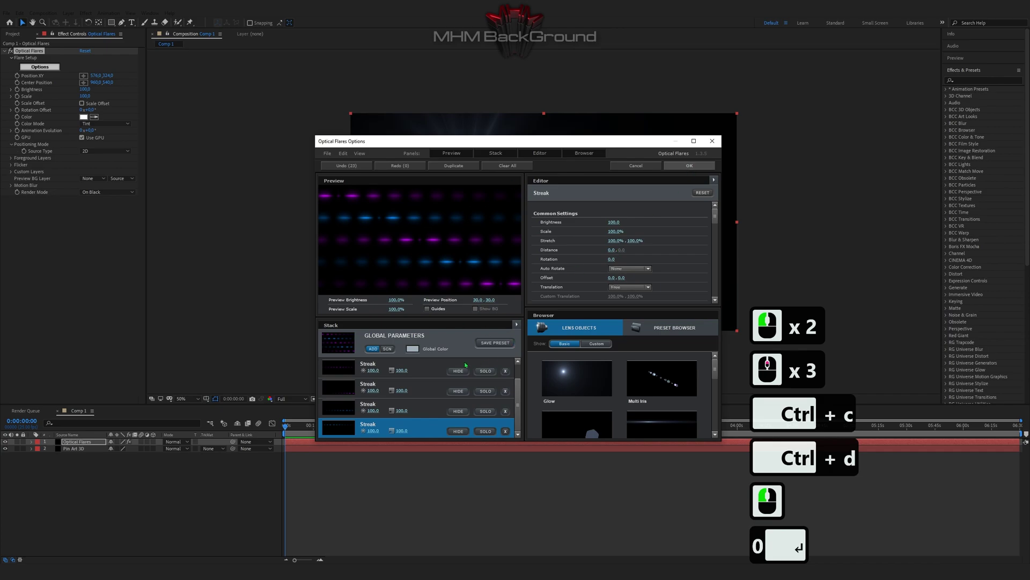
click(690, 165)
Set the Optical Flares brightness to 390 and scale to 480
double_click(85, 90)
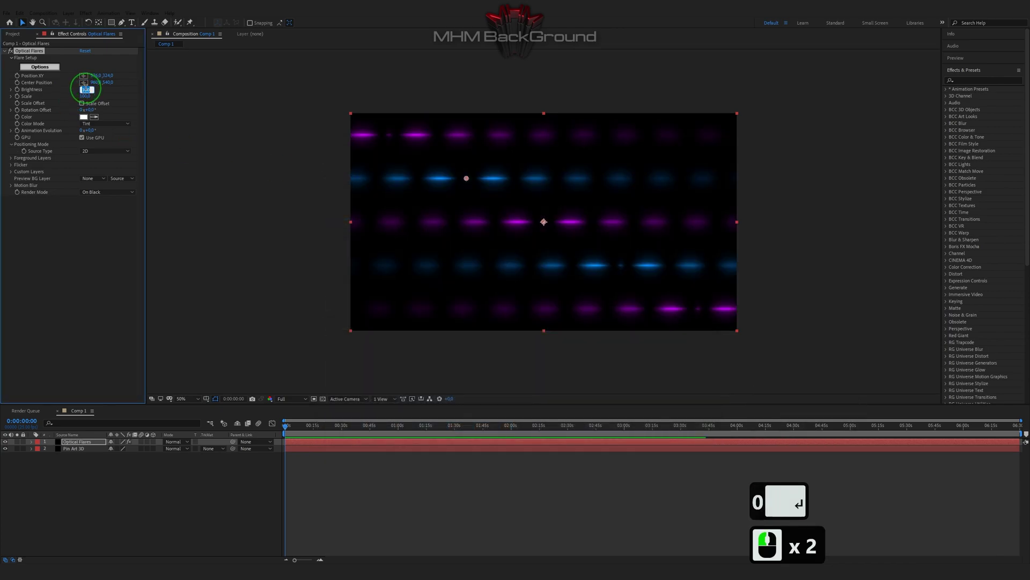
text(390)
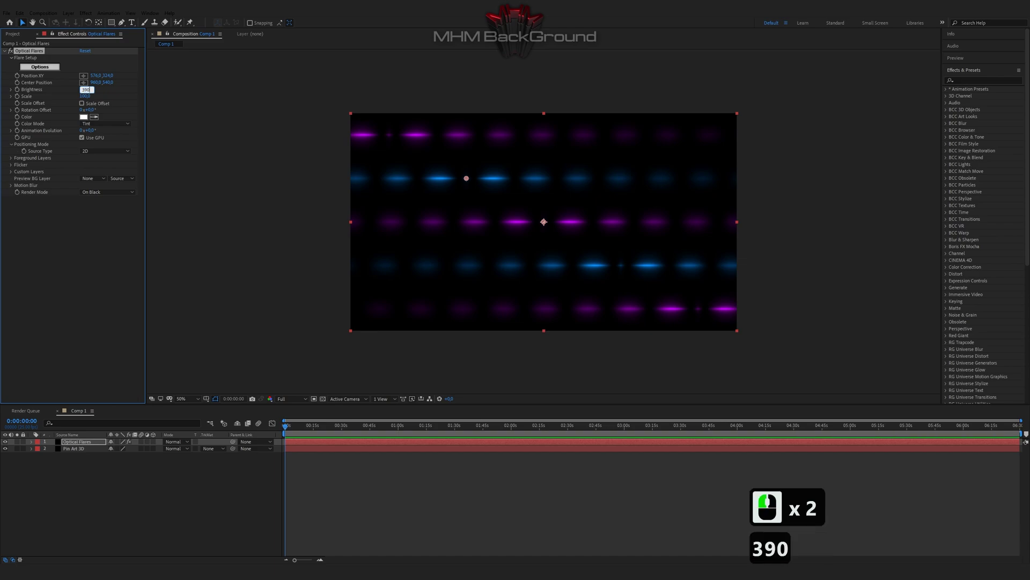
key(Tab)
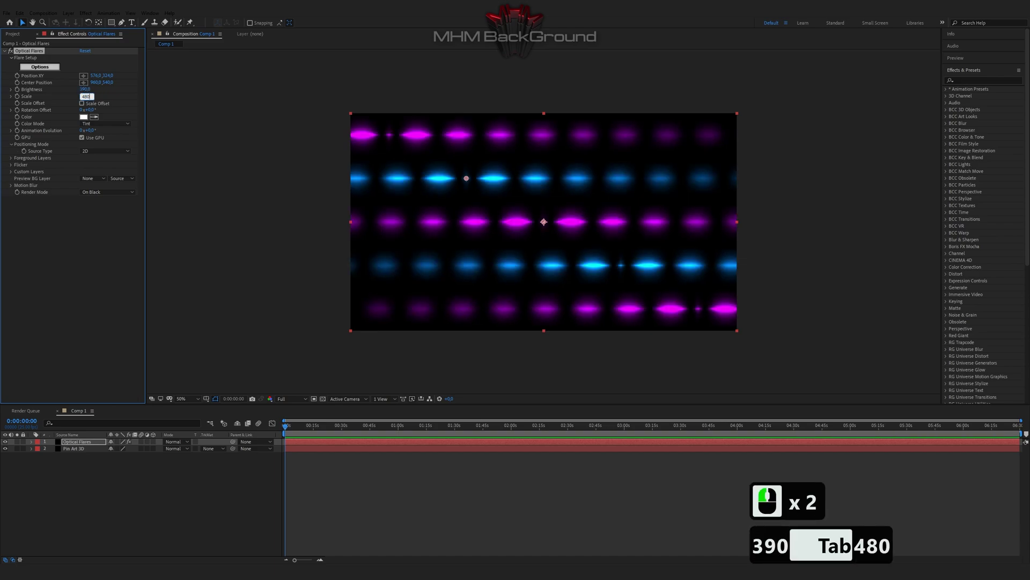
key(Tab)
key(Tab)
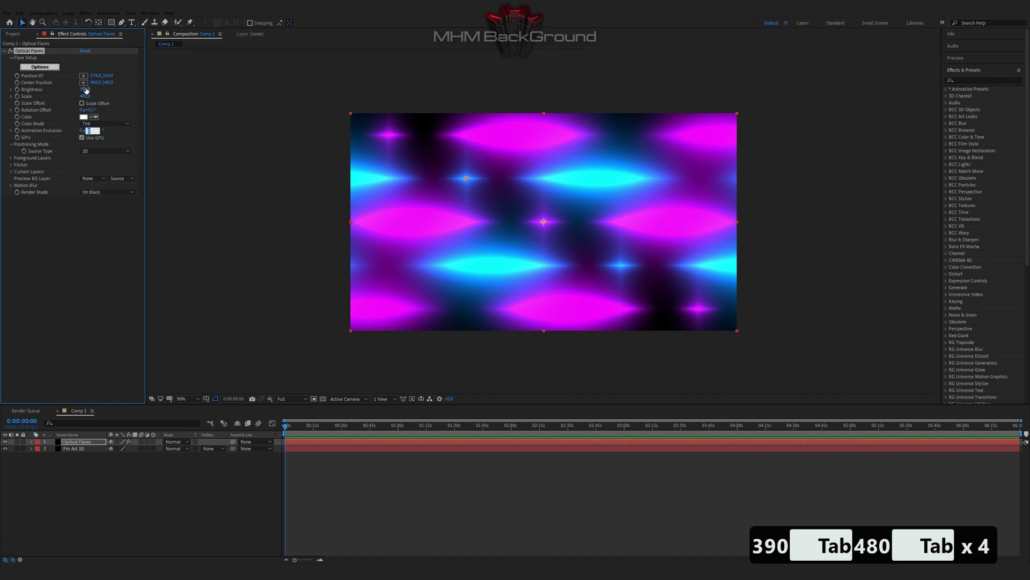
key(Return)
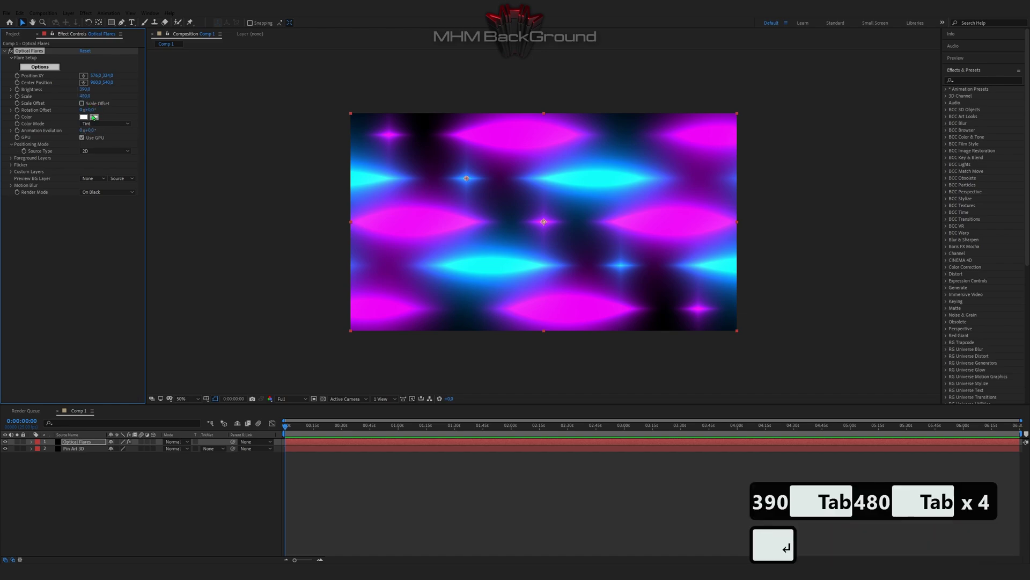
Set the Optical Flares rotation offset to 58 degrees
double_click(90, 110)
text(5)
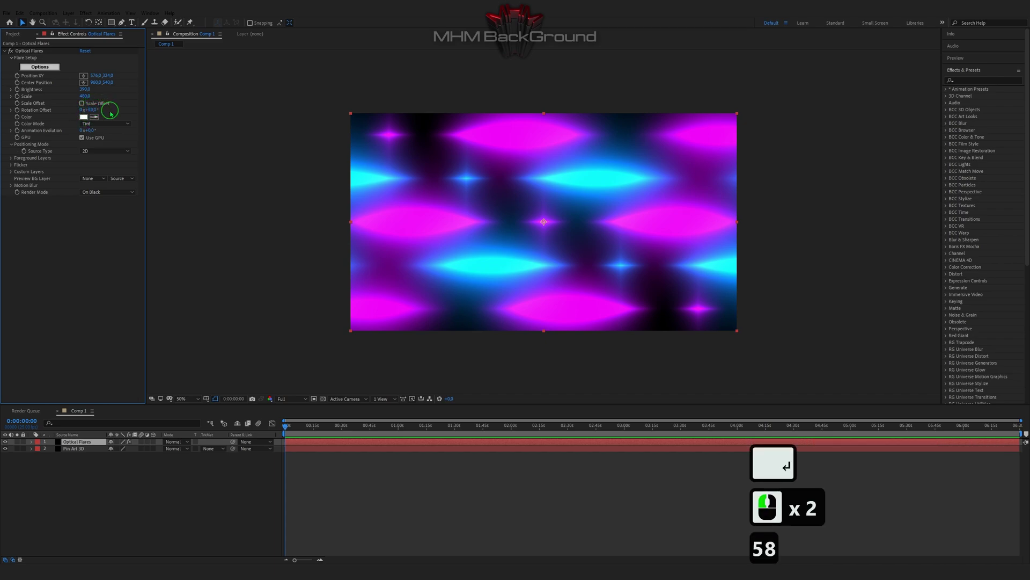
text(8)
click(717, 146)
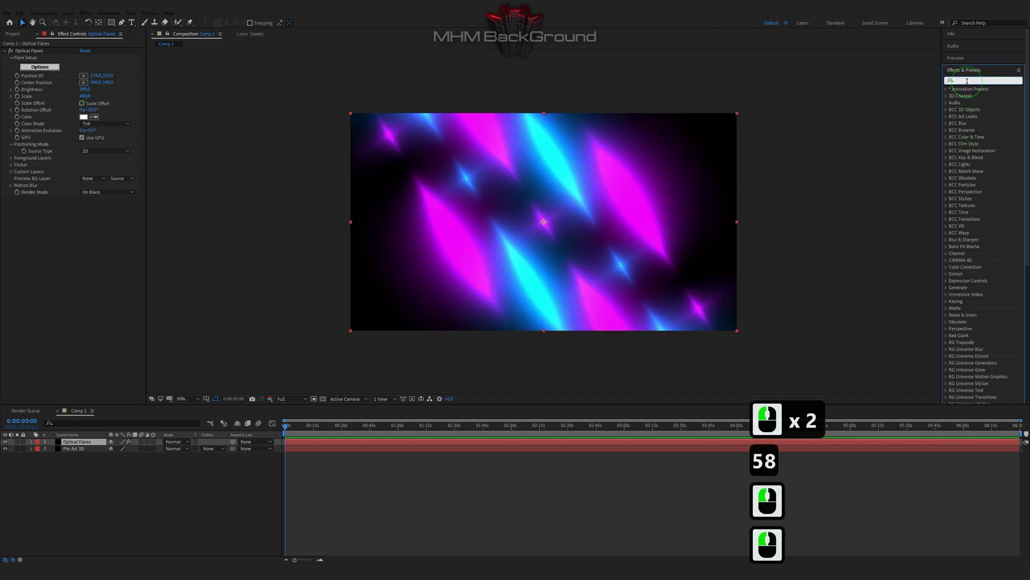
Find the Sapphire S_WarpFishEye effect and apply it to the Optical Flares layer
click(967, 81)
text(warpf)
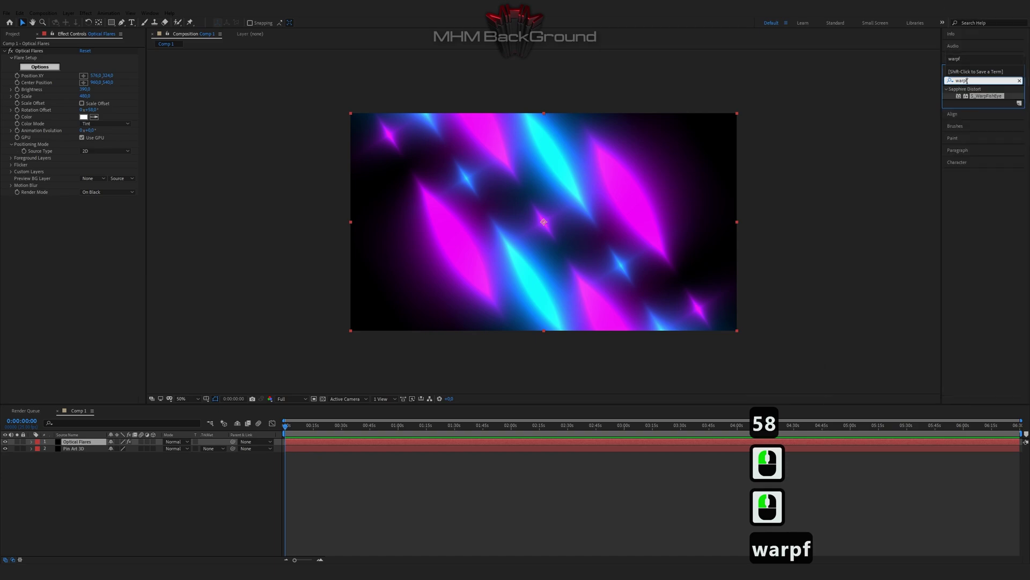
double_click(998, 96)
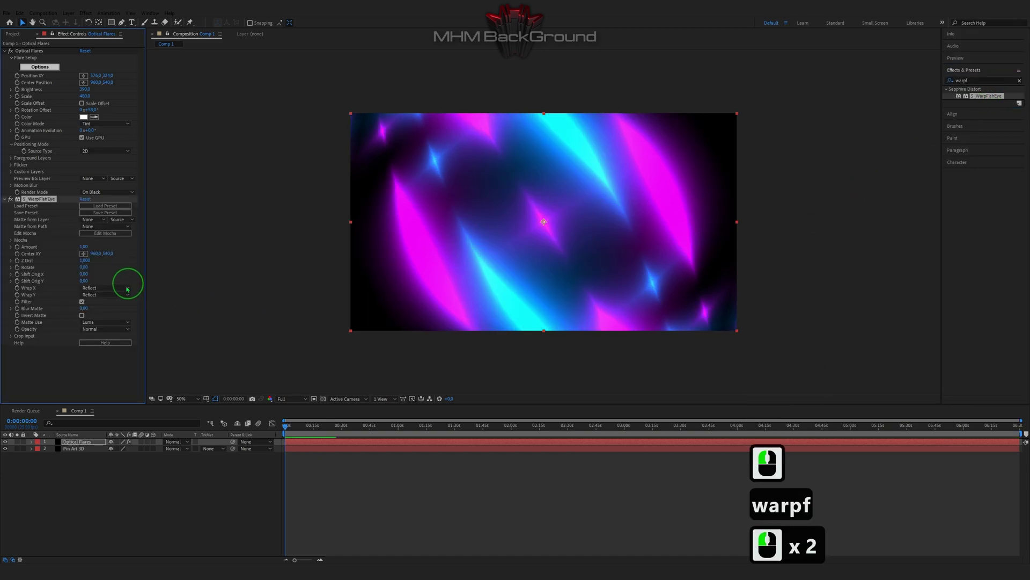
Animate the fisheye effect's Shift Orig Y with the expression time*111 and preview the motion
key(alt)
alt+click(17, 281)
text(time*111)
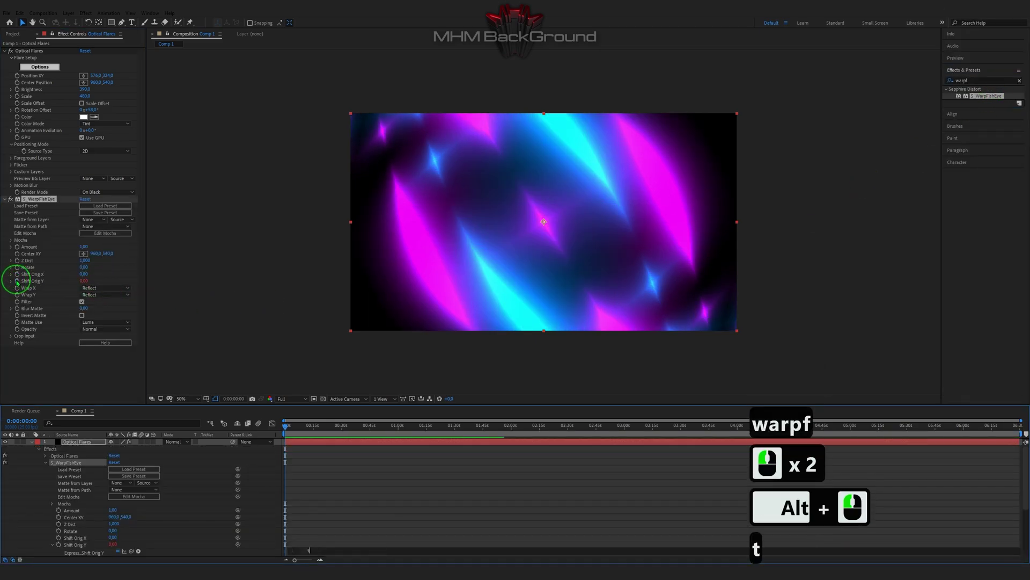
click(333, 479)
key(space)
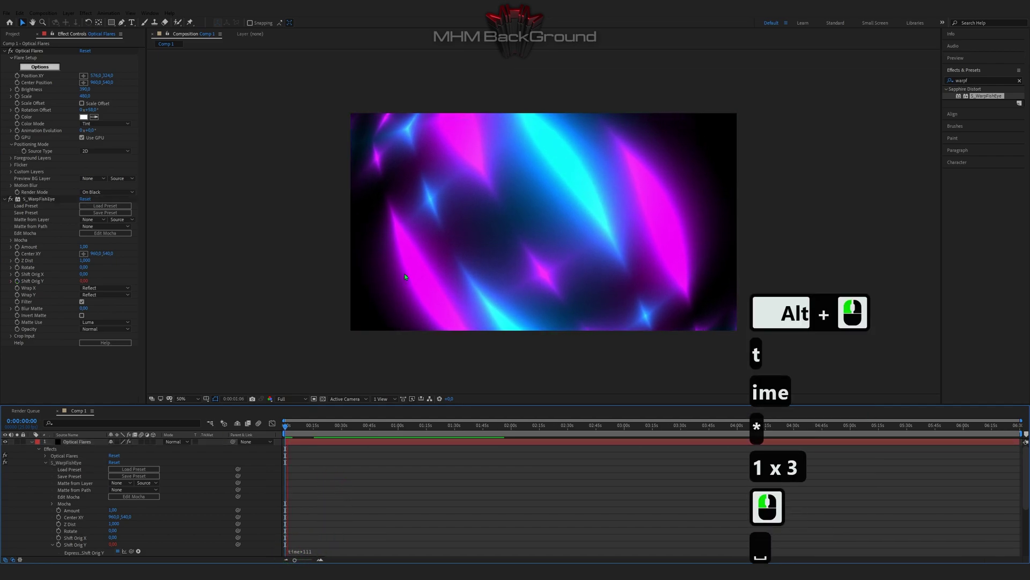
key(space)
key(space)
key(space)
scroll(59, 472, up, 3)
click(31, 443)
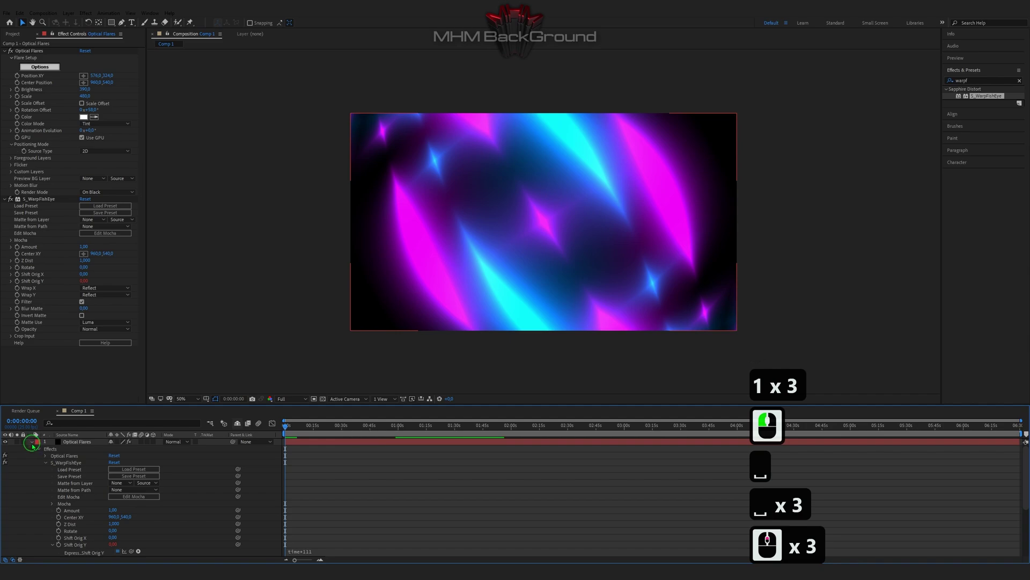
Create a white solid layer at the composition's 1920 x 1080 size
click(65, 490)
right_click(66, 489)
mouse_move(86, 406)
click(178, 417)
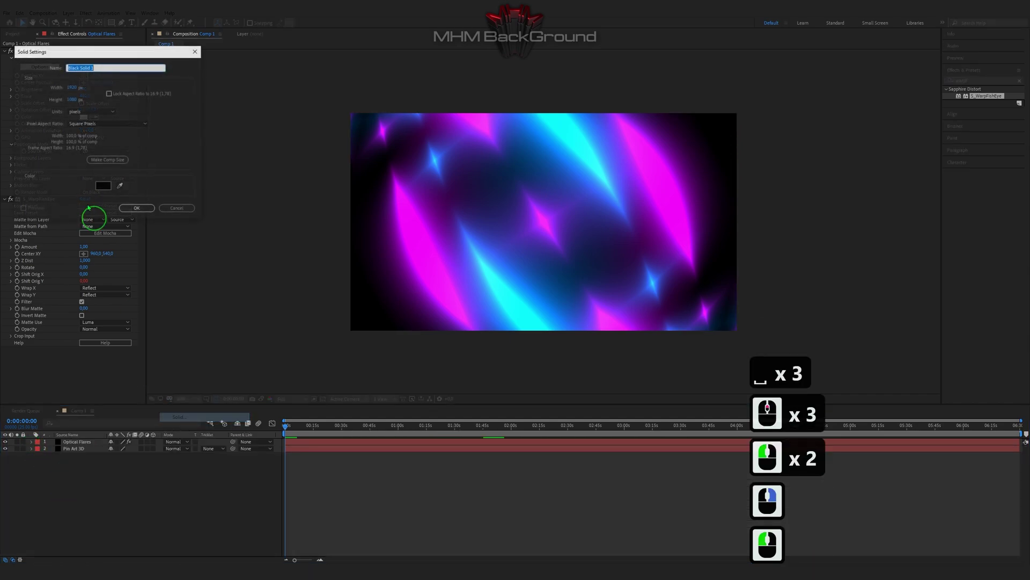
click(102, 186)
click(283, 246)
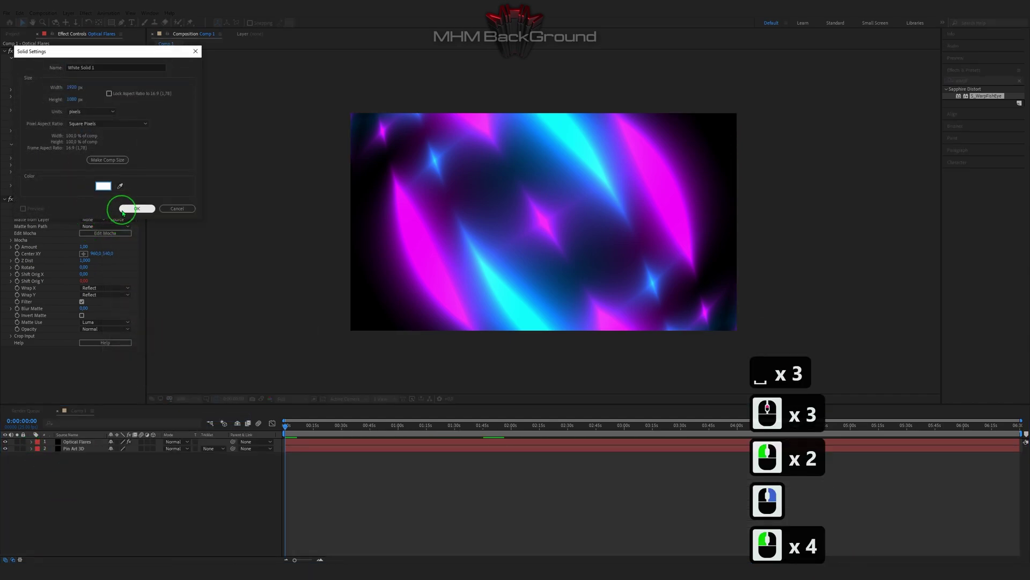
click(137, 209)
Reorder the layers with Pin Art 3D above Optical Flares and the white solid lowest, and hide Optical Flares
drag(82, 441, 82, 478)
click(76, 441)
drag(77, 443, 75, 452)
click(78, 443)
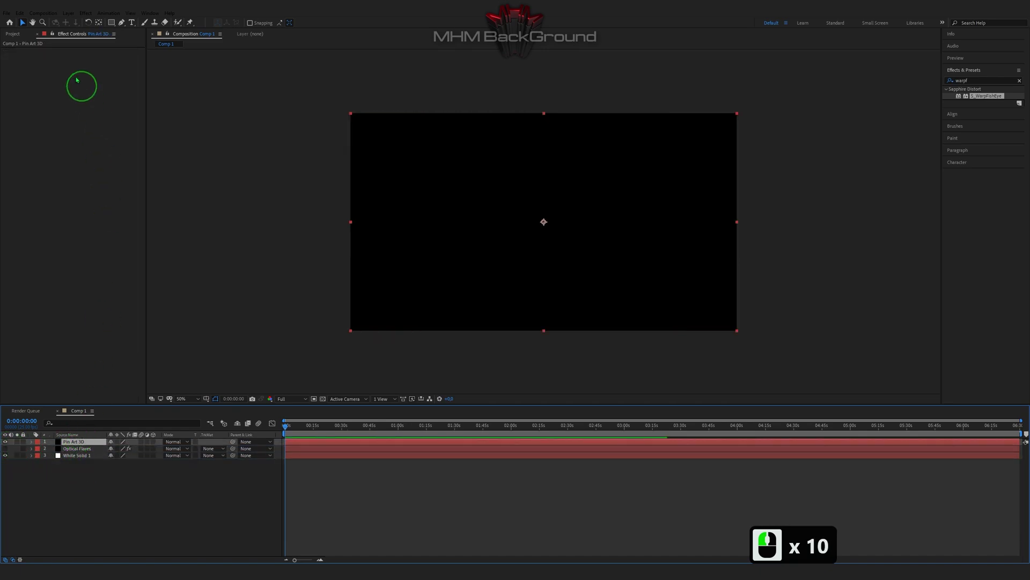
Apply the BCC Pin Art 3D effect to the Pin Art 3D layer
click(84, 13)
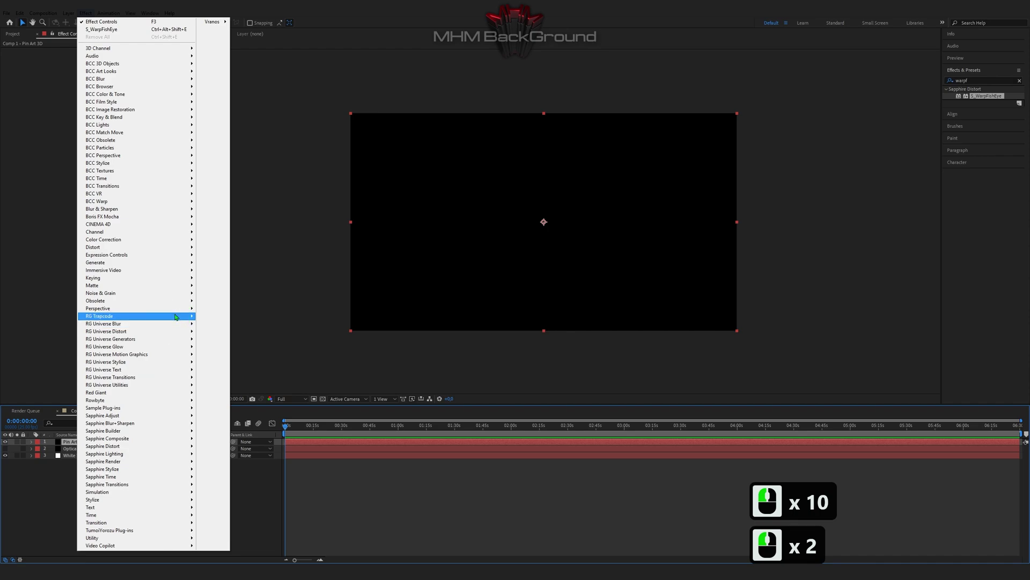
mouse_move(169, 149)
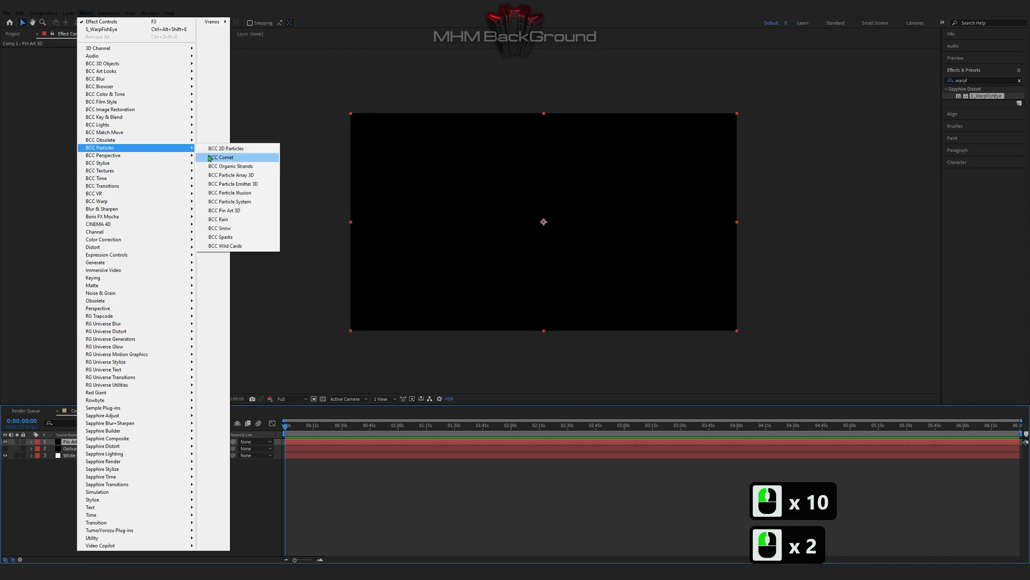
click(237, 212)
Set the Pin Art 3D effect's pin type to 3D Cubes
click(11, 118)
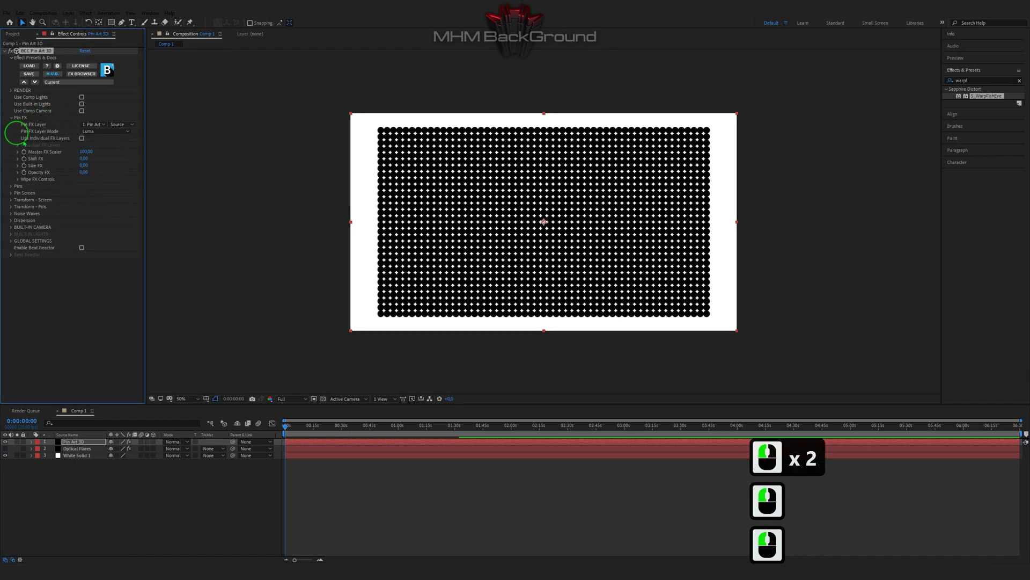
click(11, 185)
click(96, 193)
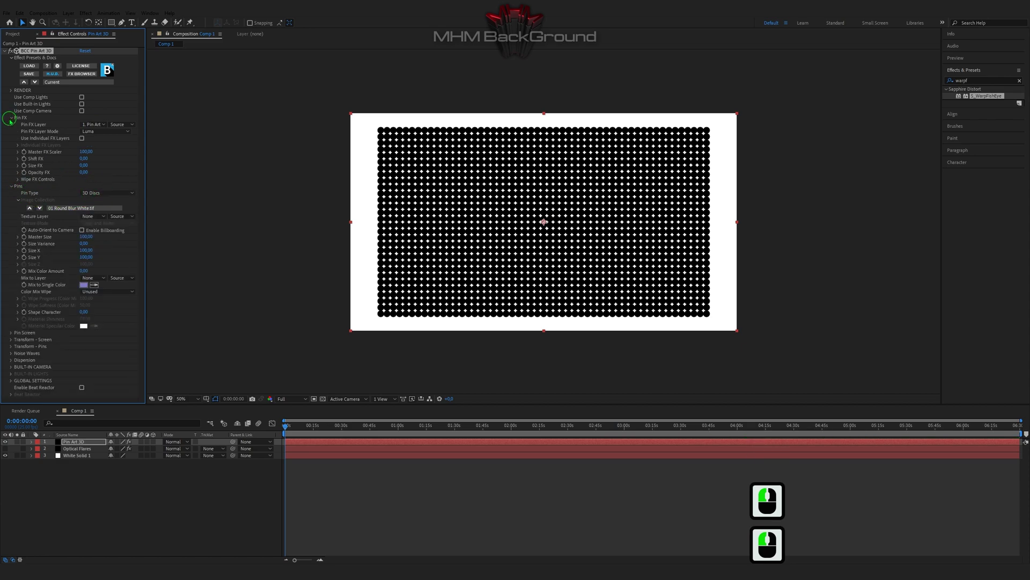
click(11, 117)
click(107, 131)
click(114, 212)
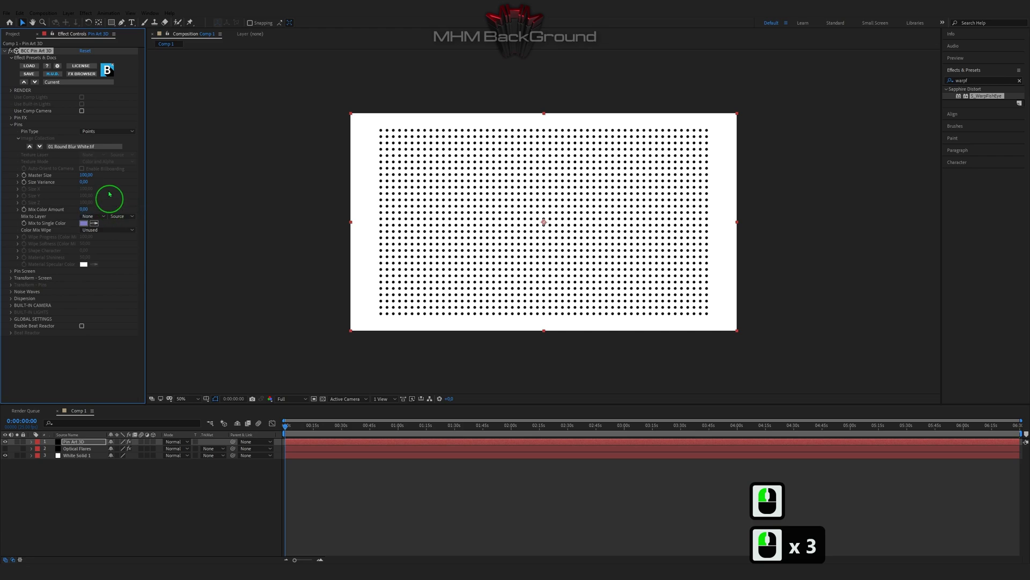
click(107, 131)
click(105, 219)
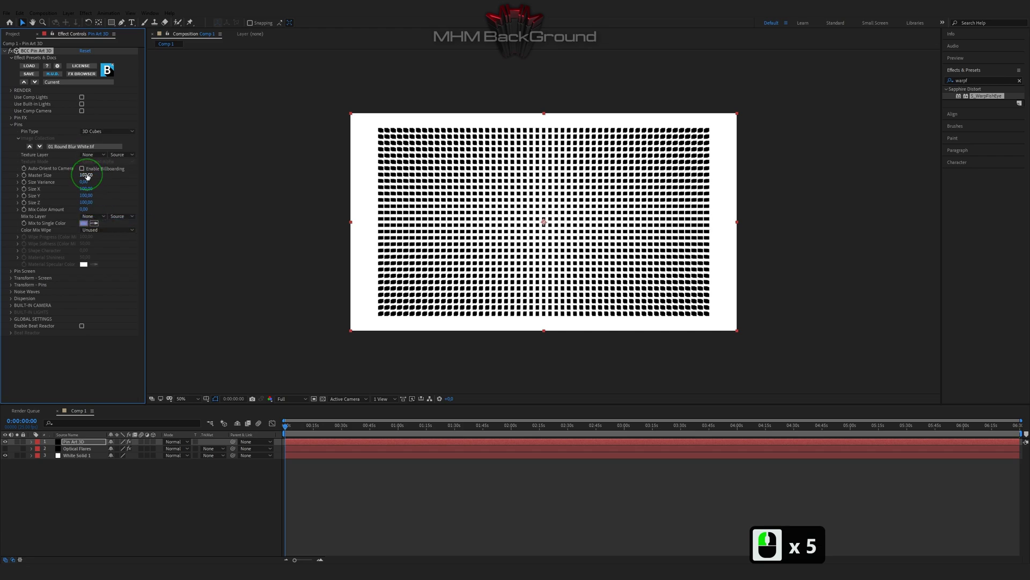
Set the pins' Master Size to 29, Size Variance to 100, Size X to 436 and Size Y to 1910
click(86, 175)
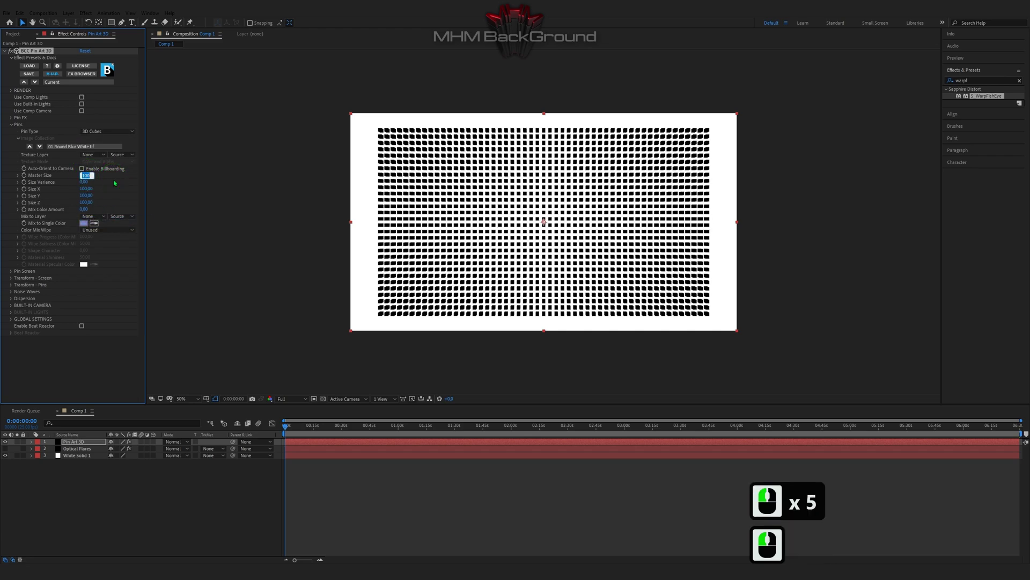
text(29)
key(Tab)
text(100)
key(Tab)
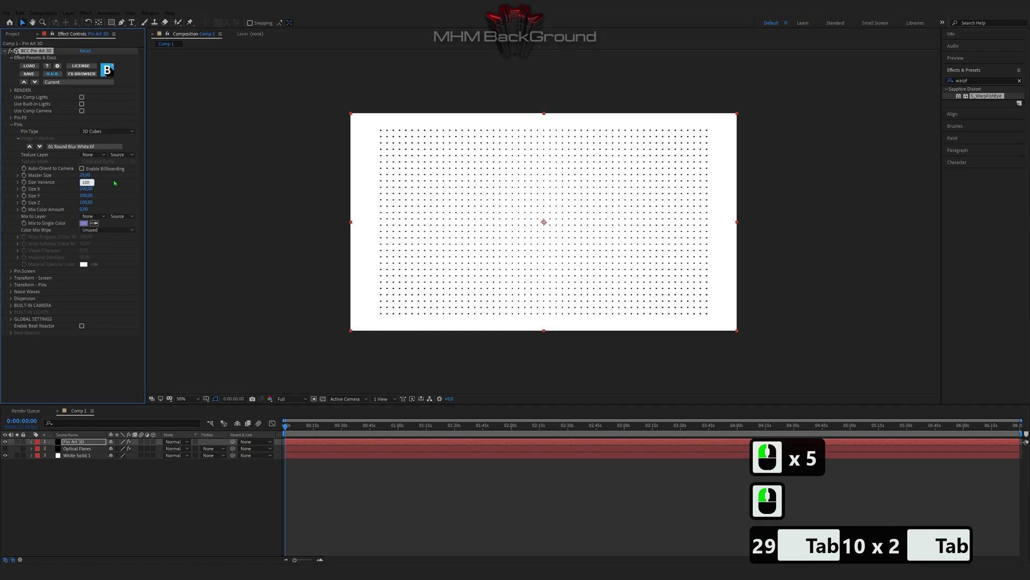
text(436)
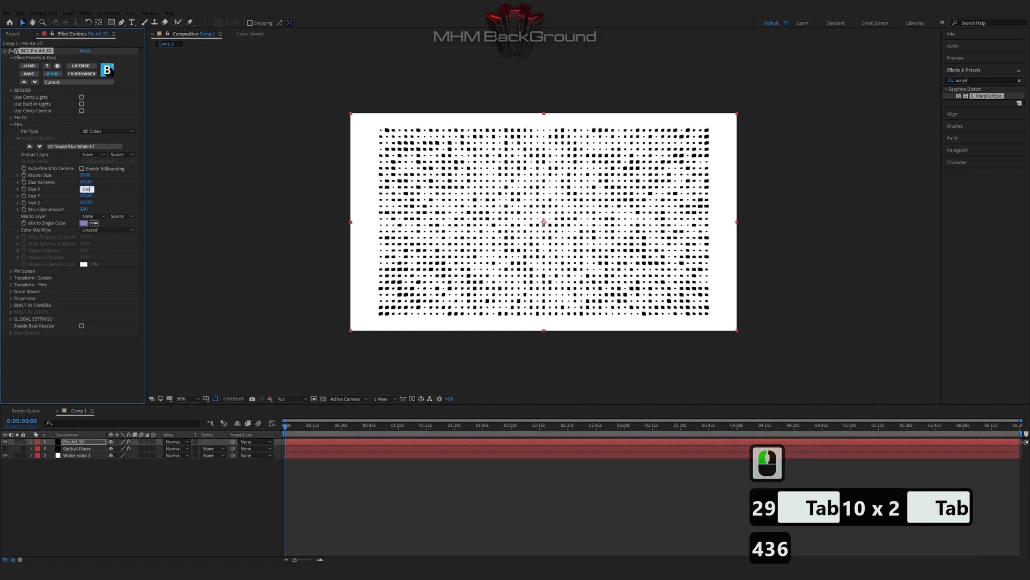
key(Tab)
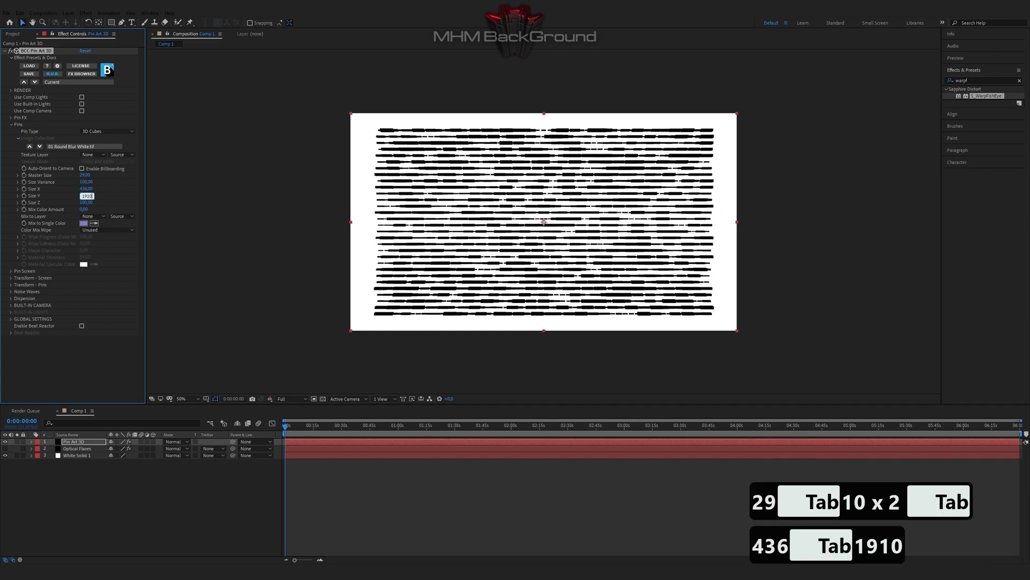
text(1910)
key(Tab)
Set the pins' Mix Color Amount to 100 and mix to the Optical Flares layer with Effects & Masks as its source
key(Tab)
text(100)
key(Return)
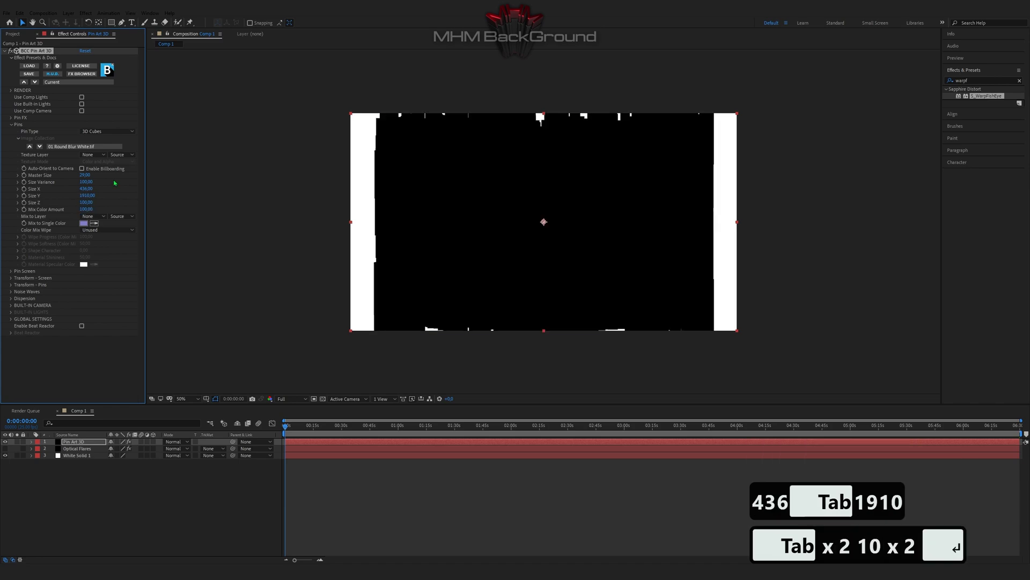
click(94, 216)
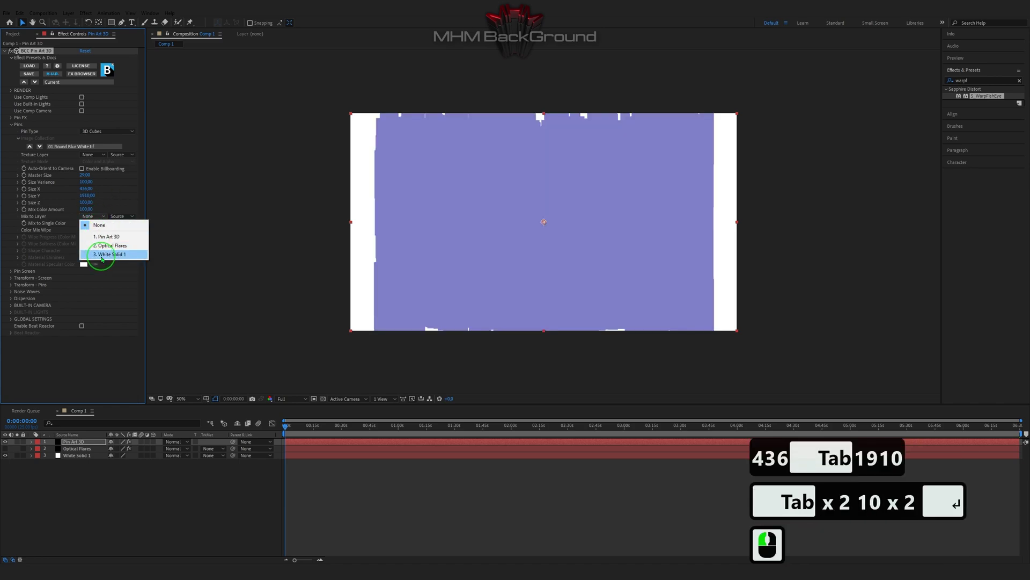
click(97, 245)
click(121, 219)
click(121, 242)
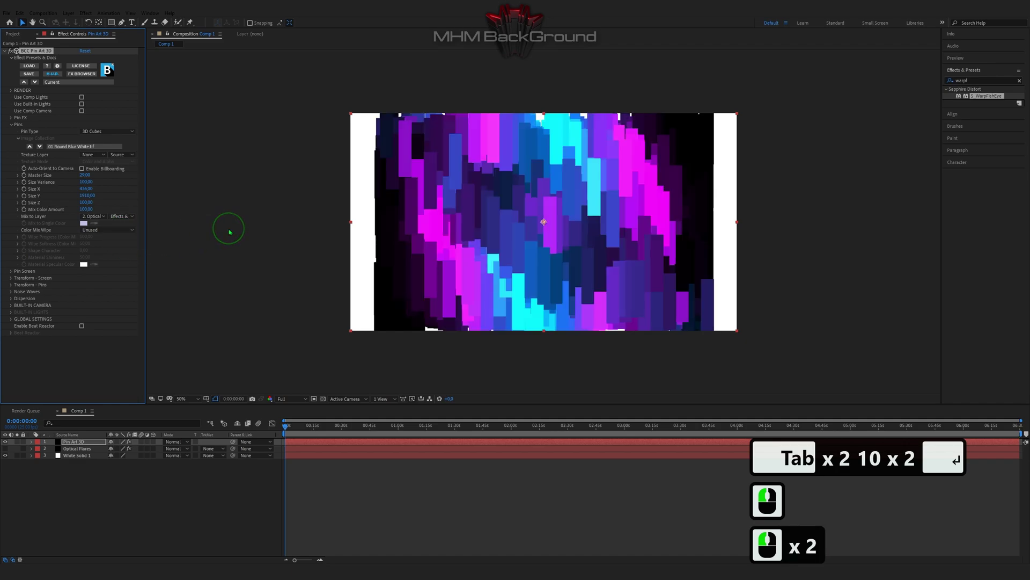
key(space)
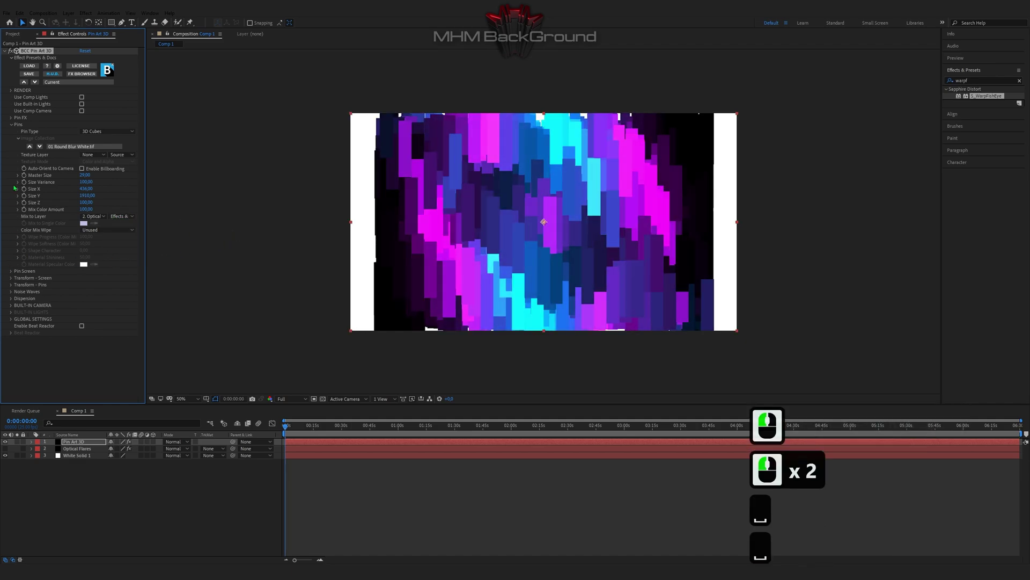
Set the pin screen's Density Master to 131, Density X to 11 and Density Y to 10
click(11, 126)
click(11, 131)
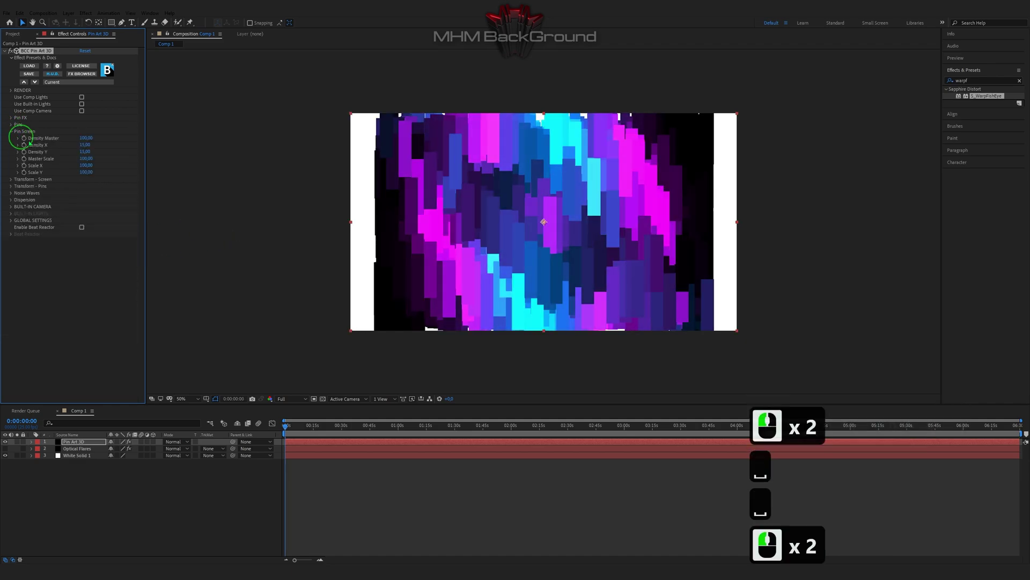
click(87, 139)
text(131)
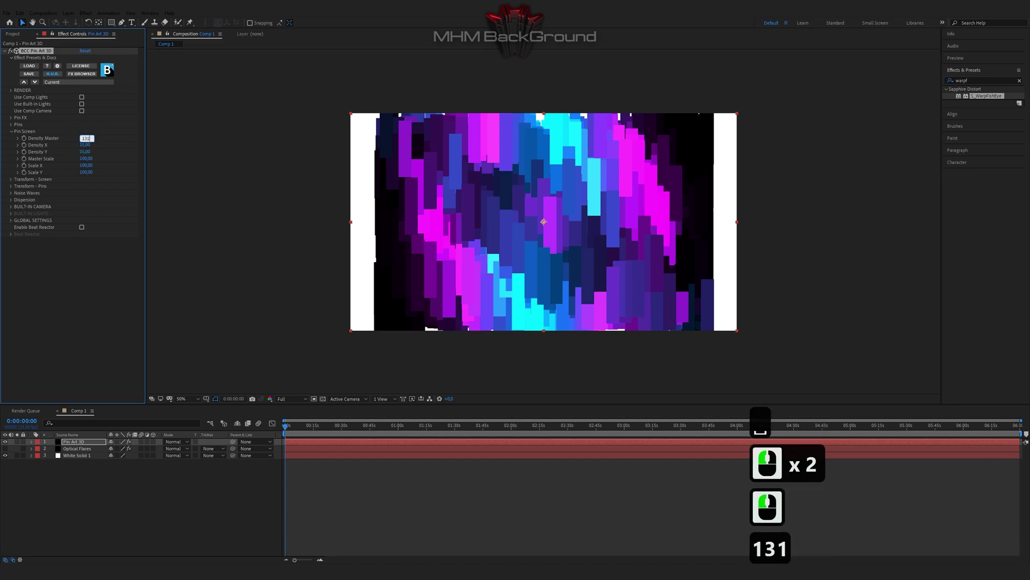
key(Tab)
text(11)
key(Tab)
text(1)
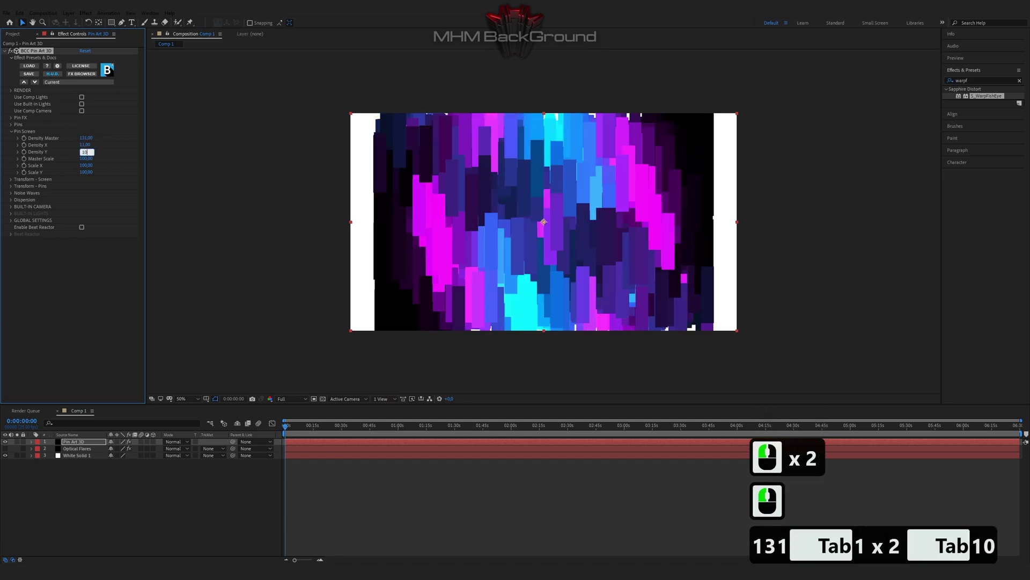
Set the pin screen's Master Scale to 46, Scale X to 90 and Scale Y to 1618
key(Tab)
text(46)
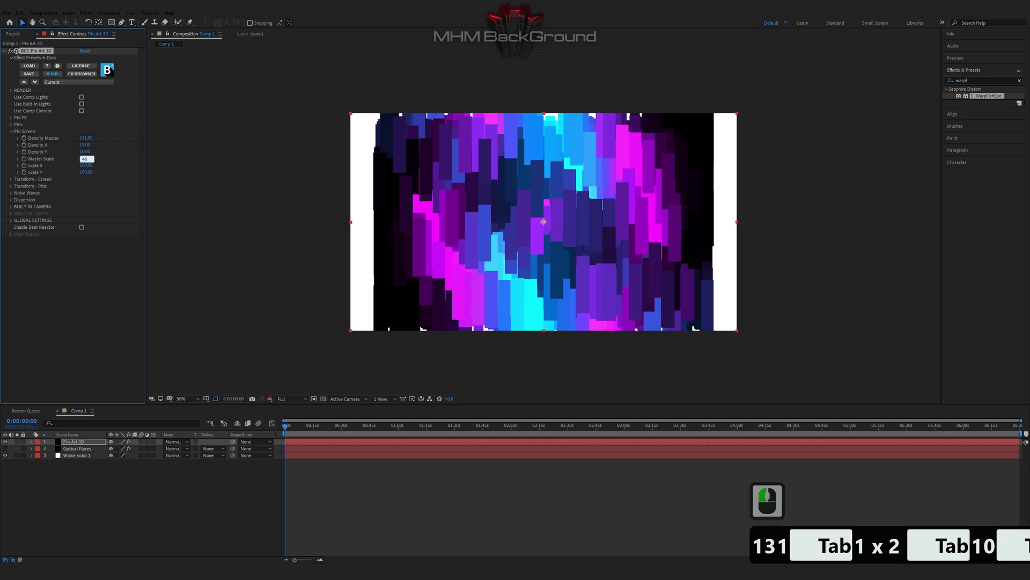
key(Tab)
text(9)
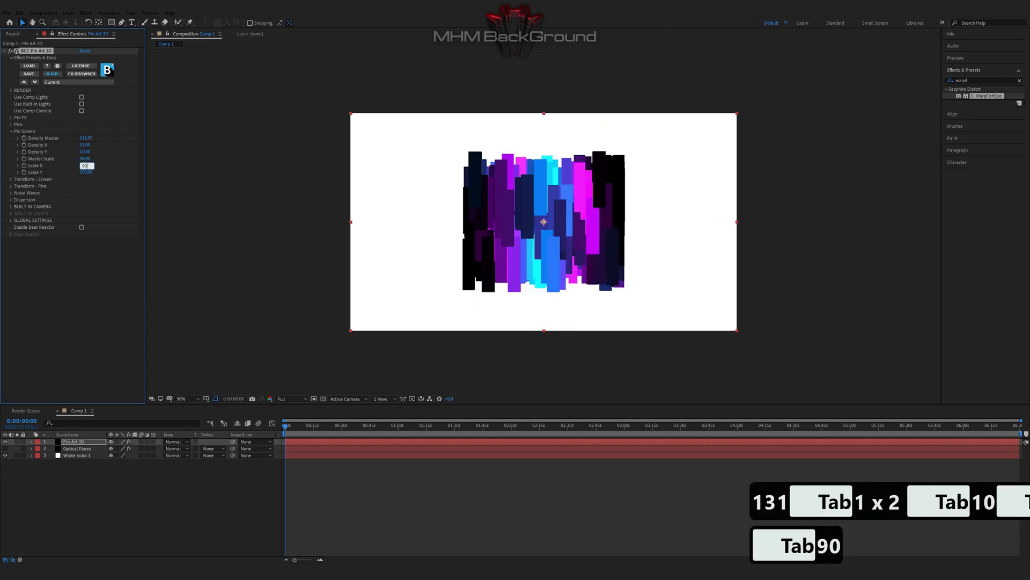
text(0)
key(Tab)
text(1618)
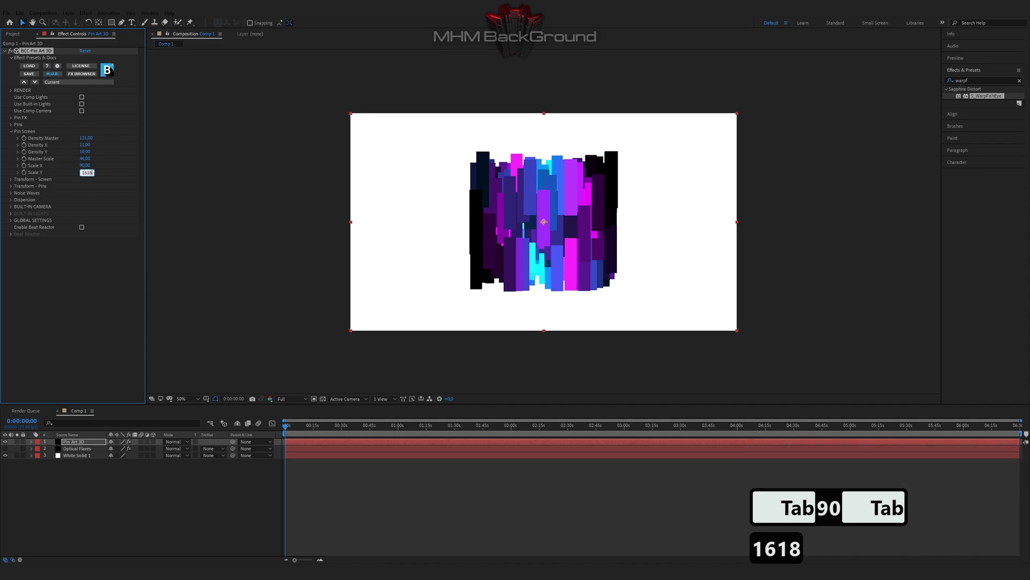
key(Return)
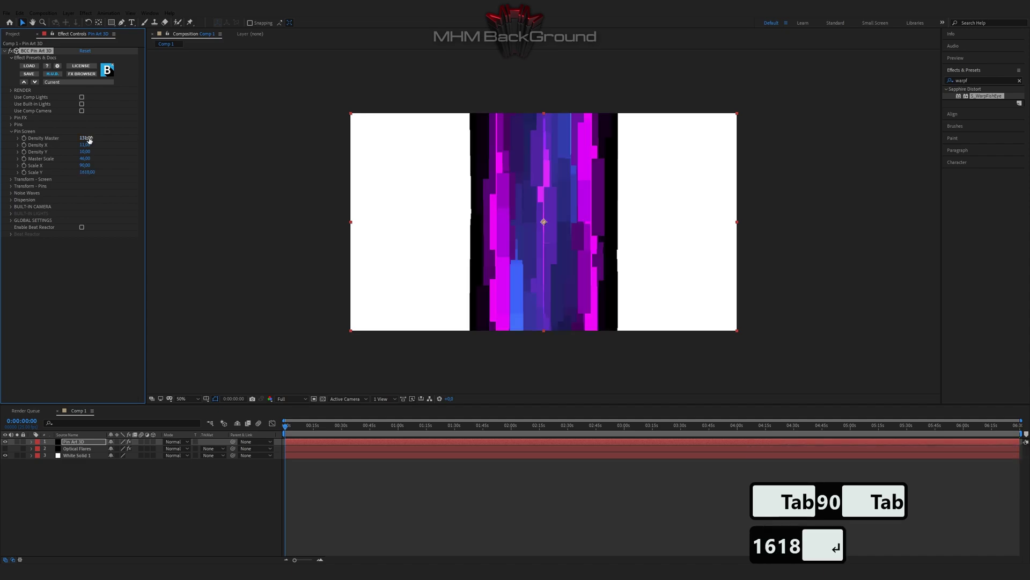
Rotate the pin screen 45 degrees on X and 270 degrees on Z
click(11, 179)
click(92, 186)
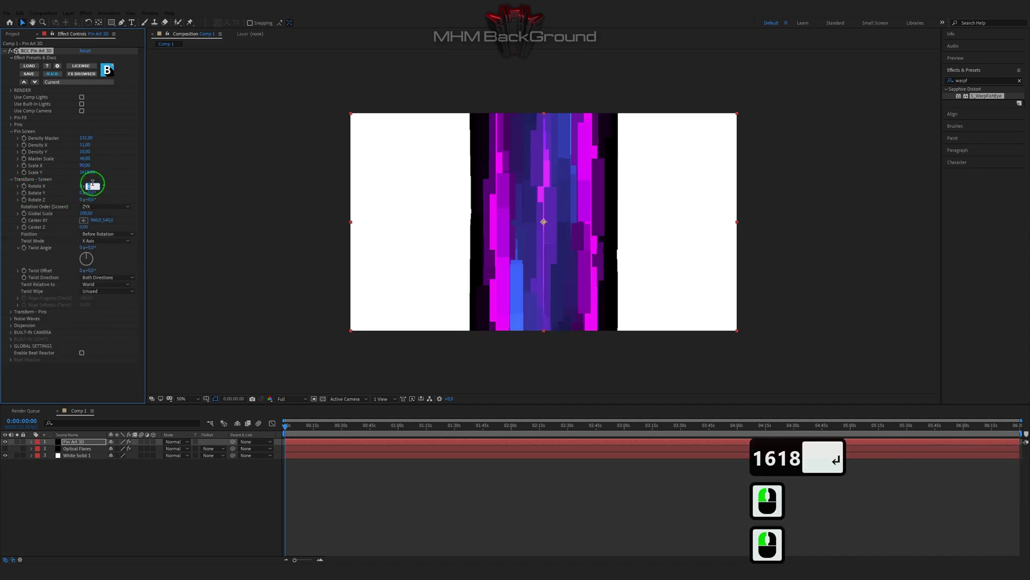
text(45)
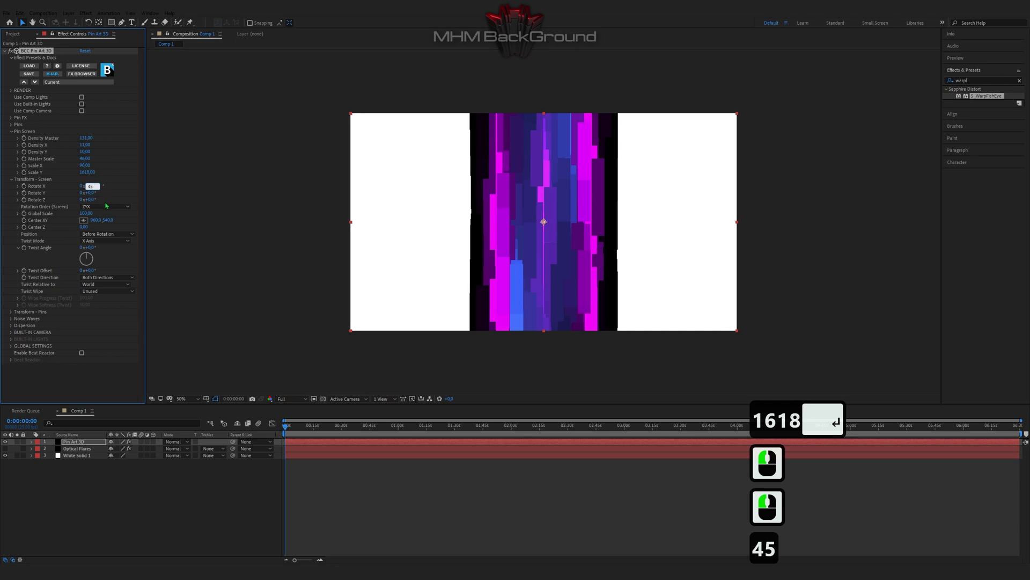
click(90, 199)
text(270)
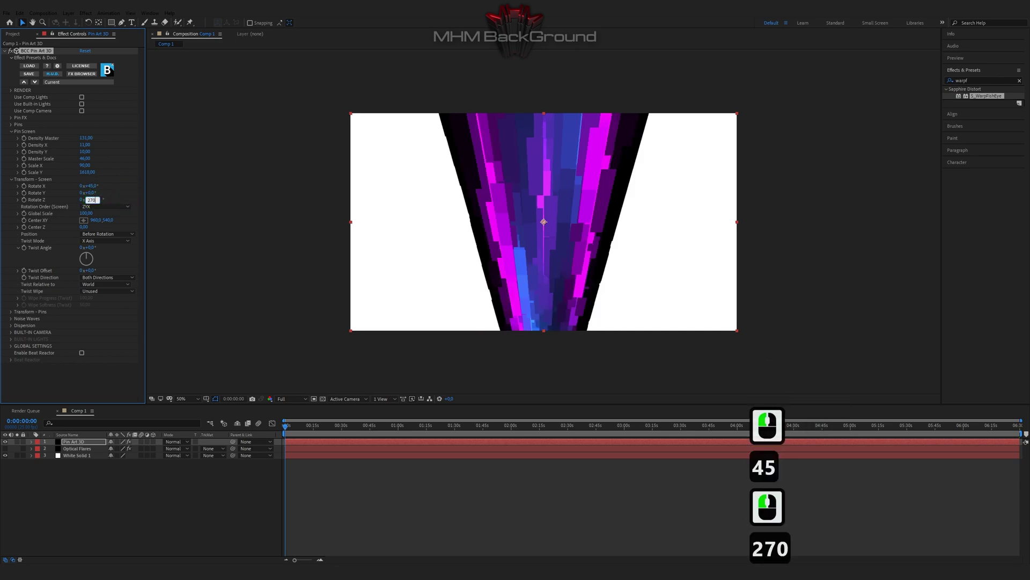
click(125, 195)
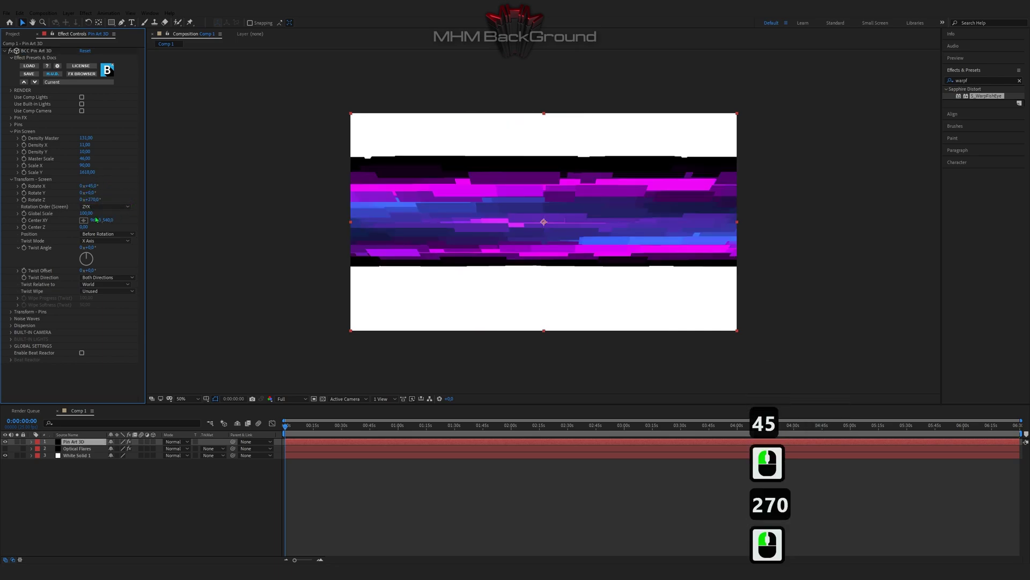
Set the screen transform's Global Scale to 60 and Twist Mode to Y Axis
click(84, 213)
text(60)
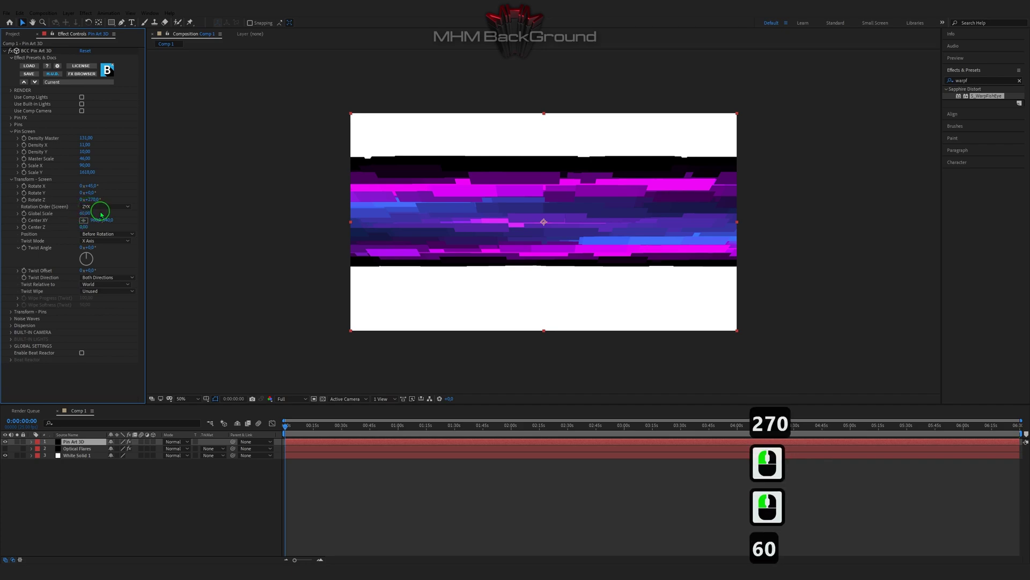
click(94, 241)
click(95, 240)
click(93, 254)
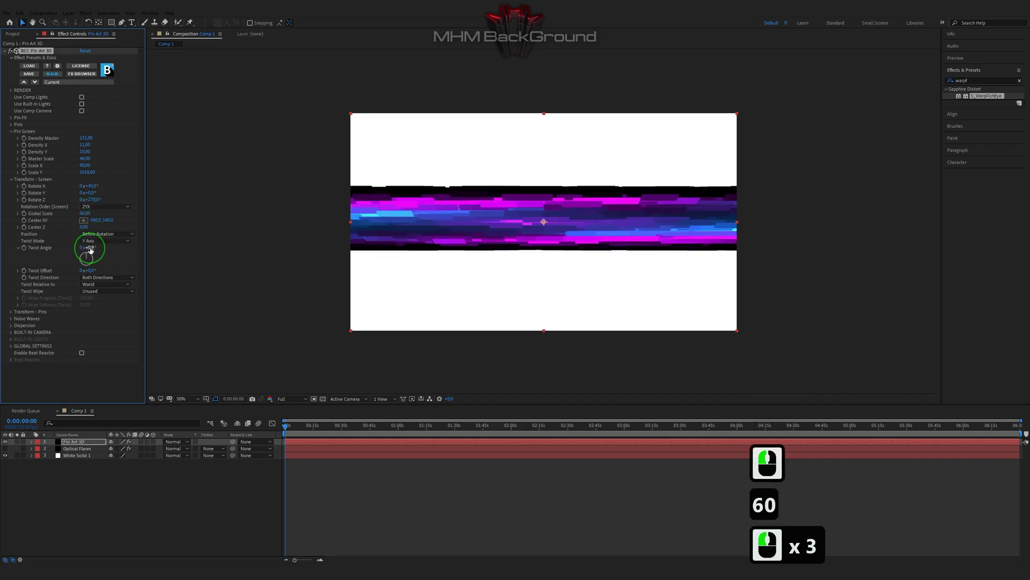
Set the pin screen's Twist Angle to 4x+124 degrees and preview the result
click(82, 249)
text(4)
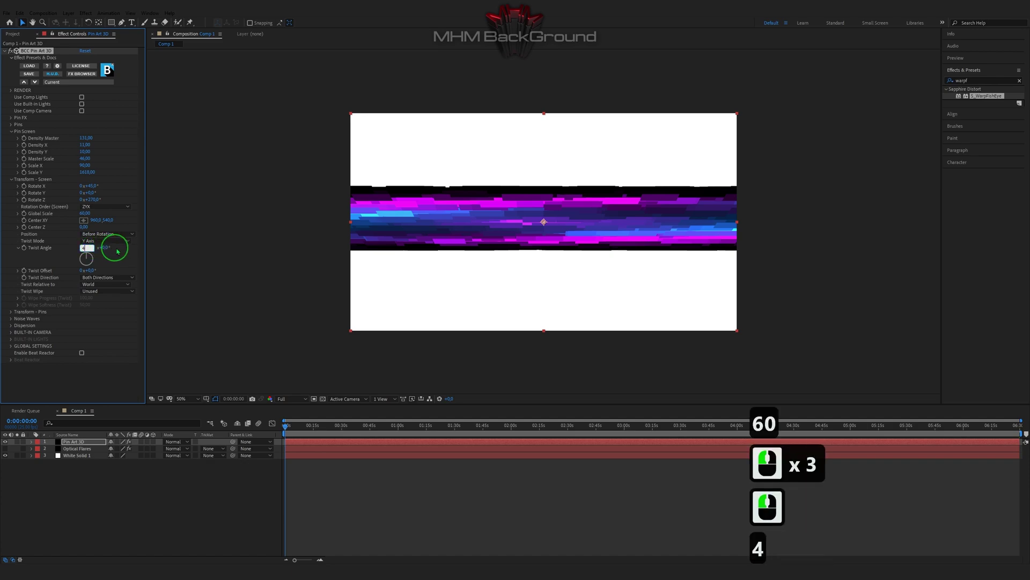
key(Tab)
text(124)
click(117, 250)
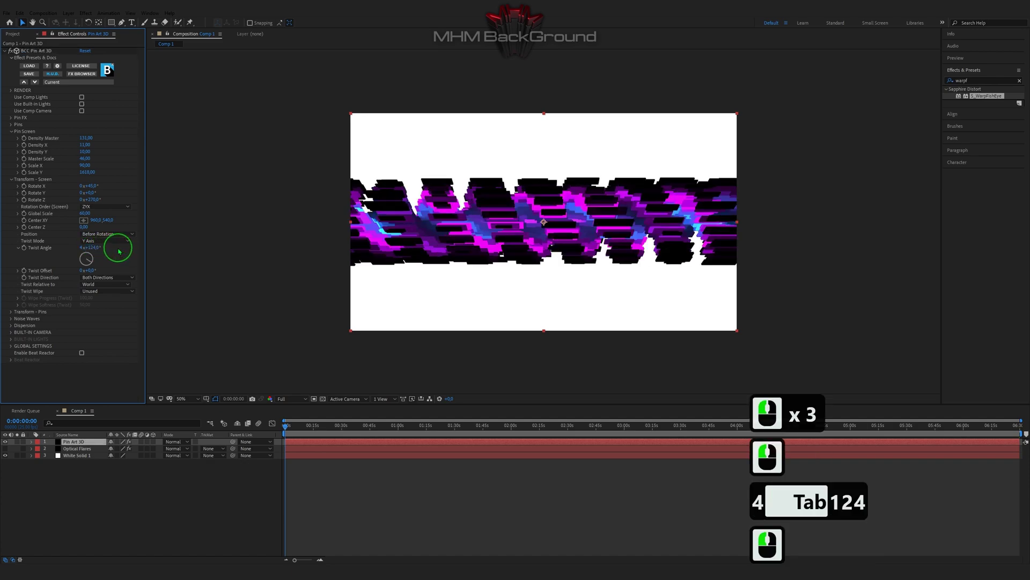
key(space)
key(space)
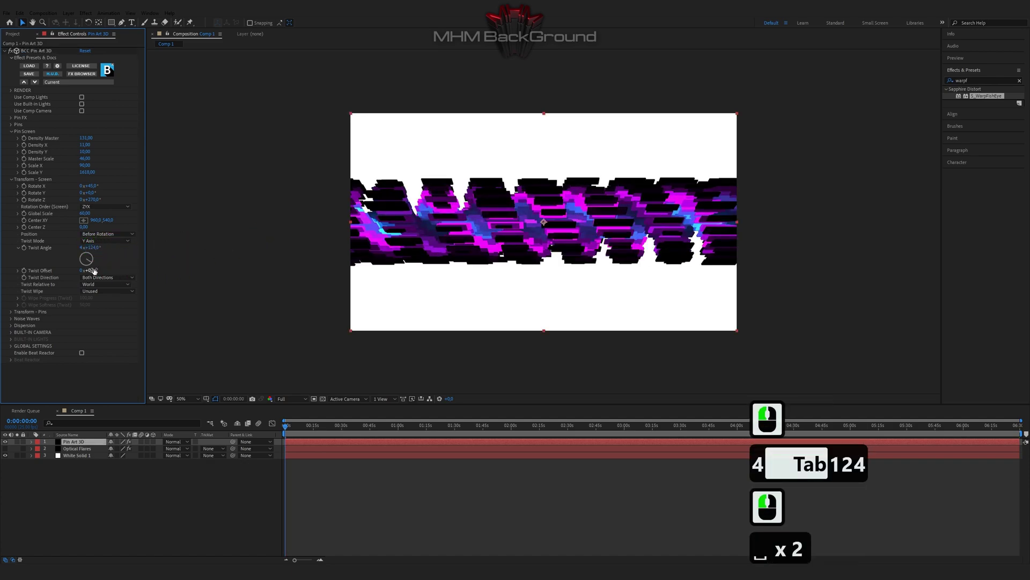
Animate the pin screen's Twist Offset with the expression time*1
alt+click(23, 271)
text(t)
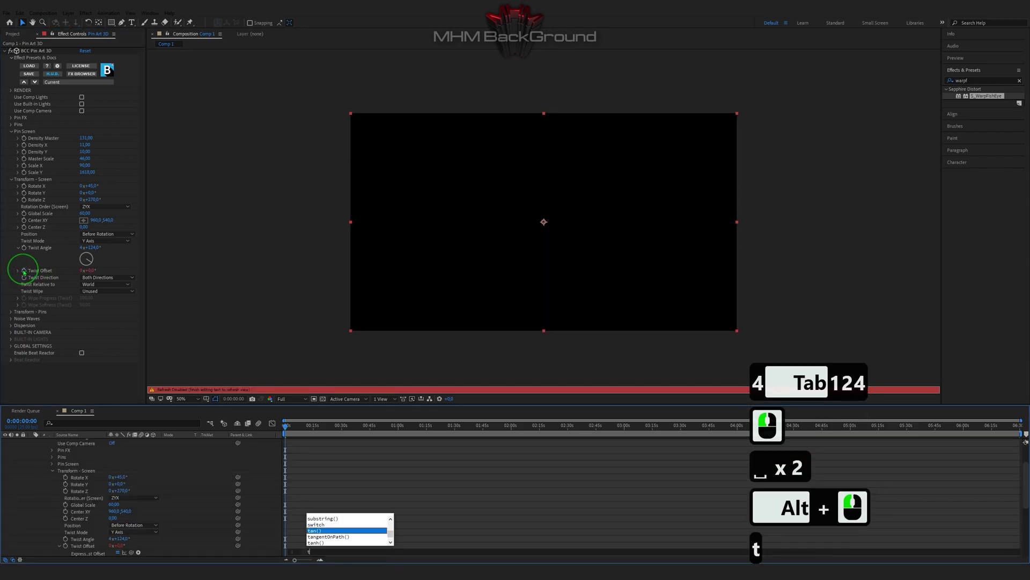
text(ime*1)
click(382, 381)
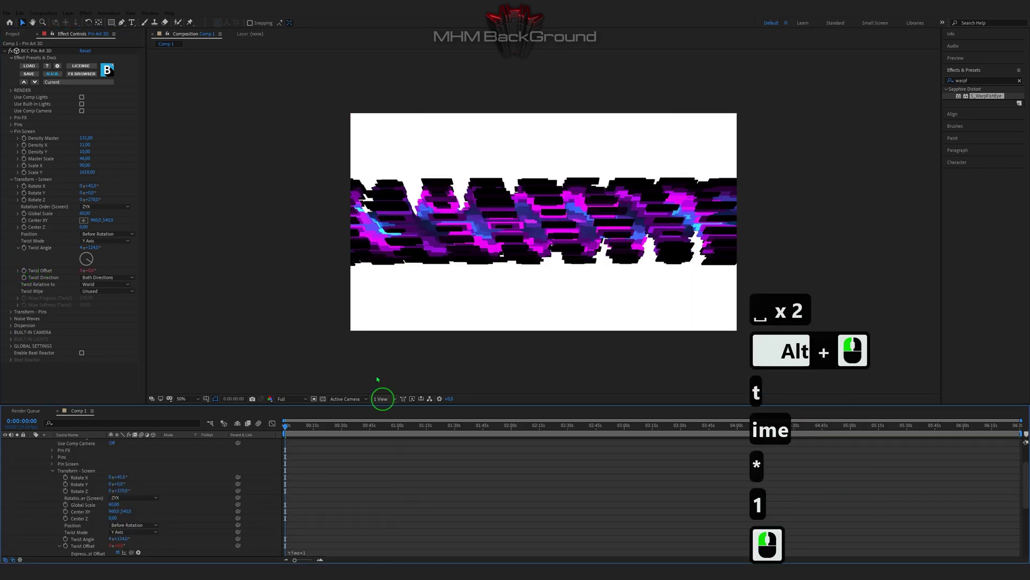
Preview the pin screen's twist animation in the composition
key(space)
key(space)
key(space)
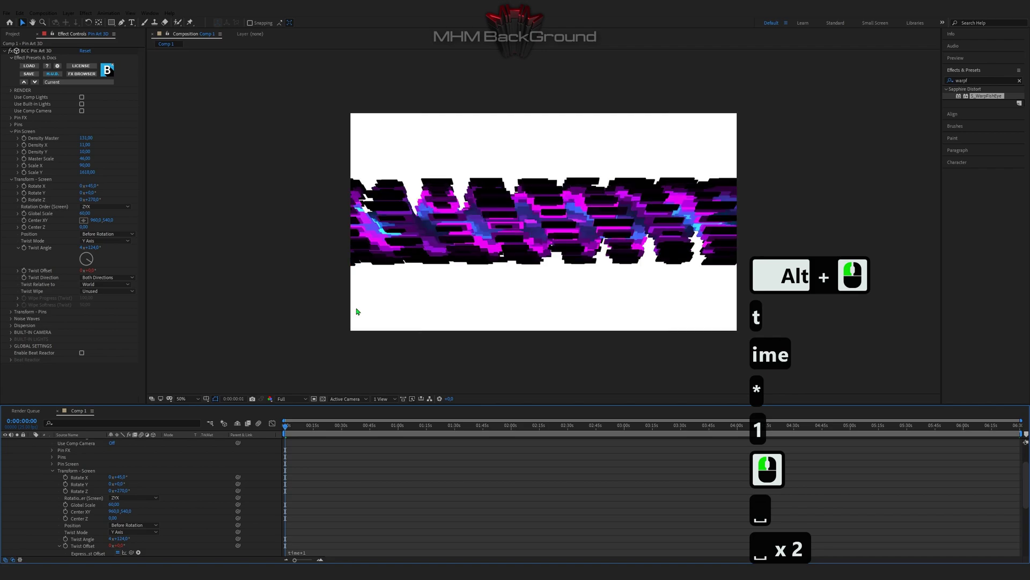
key(space)
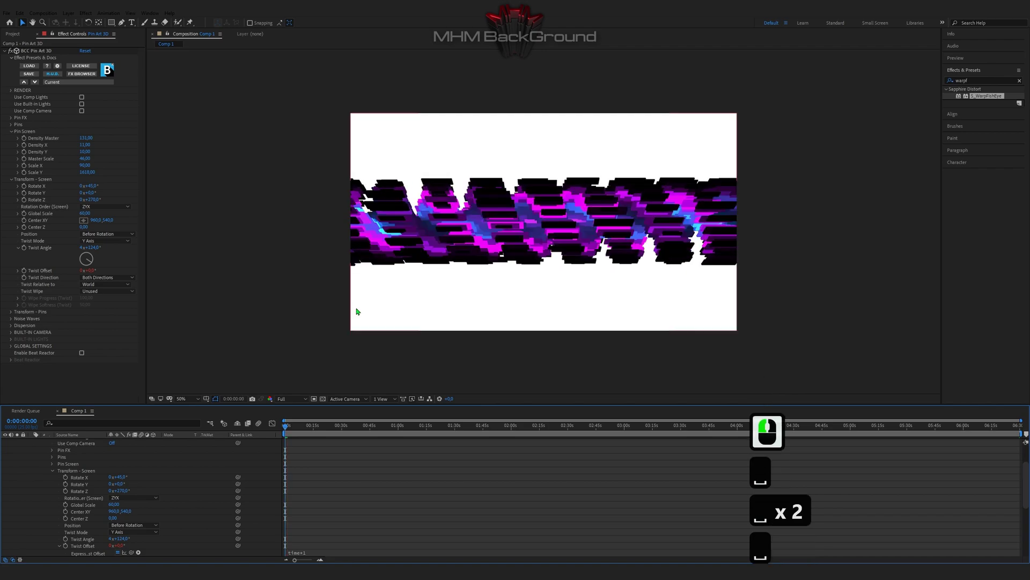
scroll(358, 312, up, 3)
key(space)
key(space)
scroll(358, 311, down, 3)
key(space)
key(space)
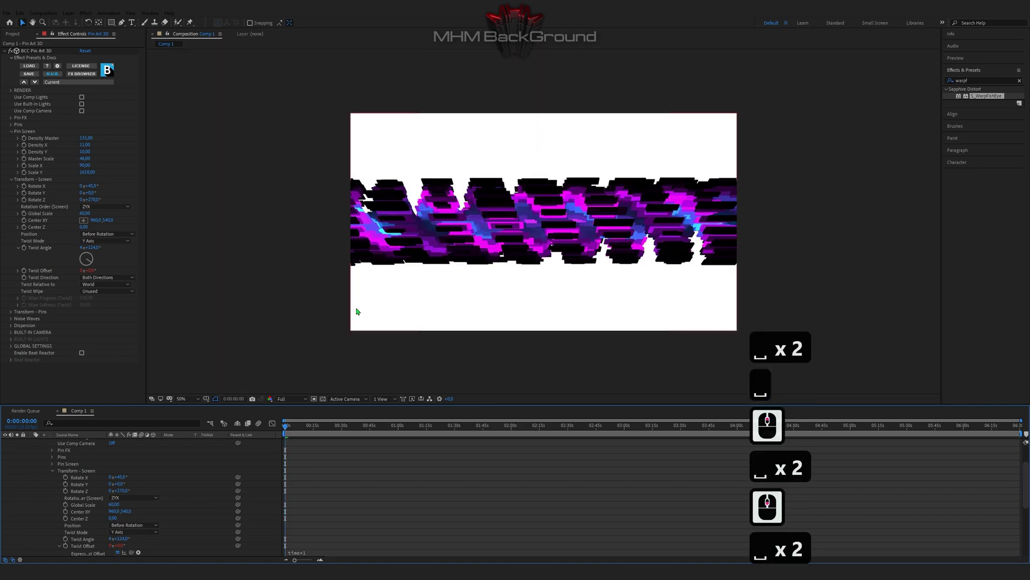
Set the Tumble of the pins' transform to 180 degrees
click(10, 318)
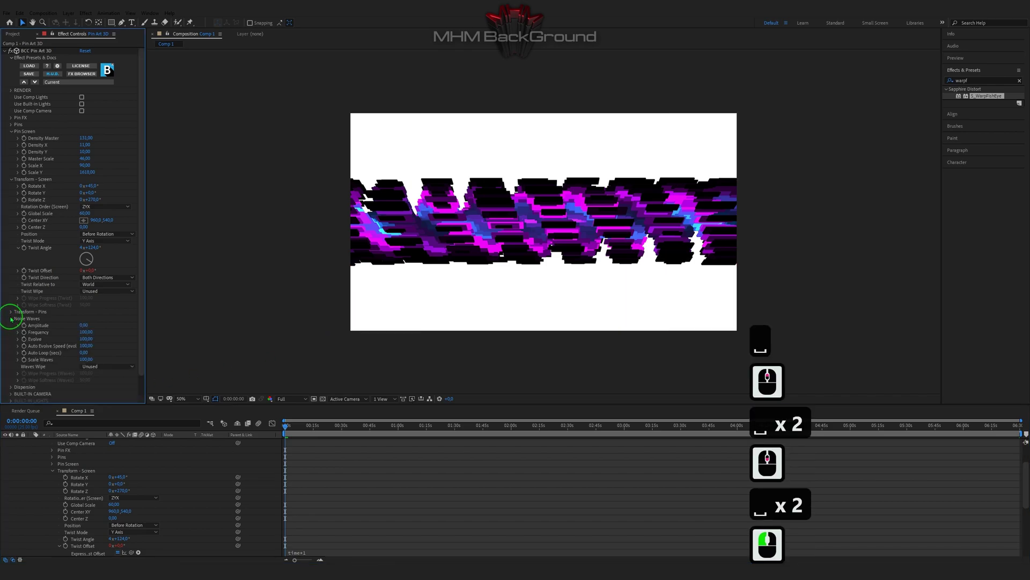
click(11, 312)
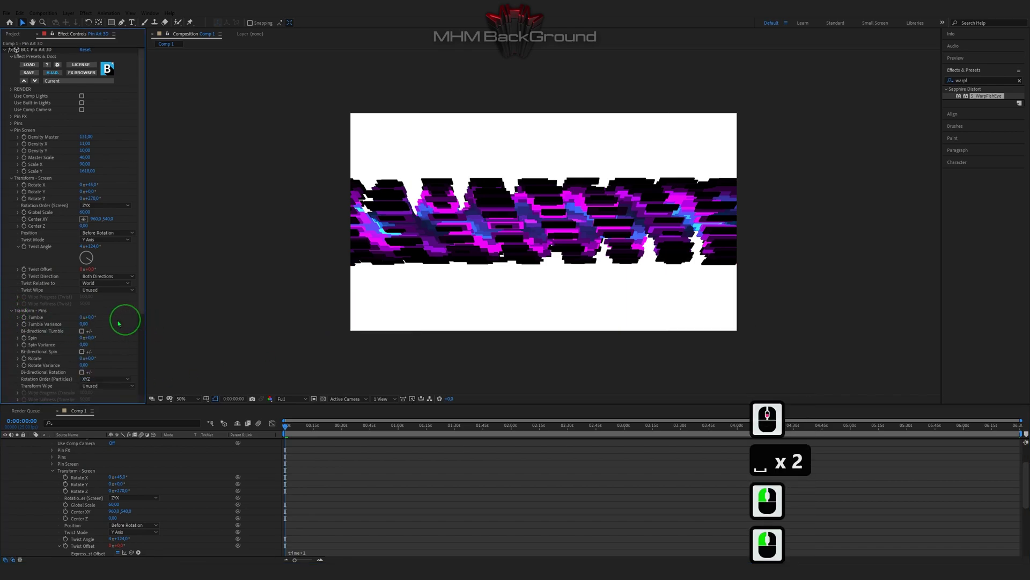
click(91, 318)
text(180)
click(122, 320)
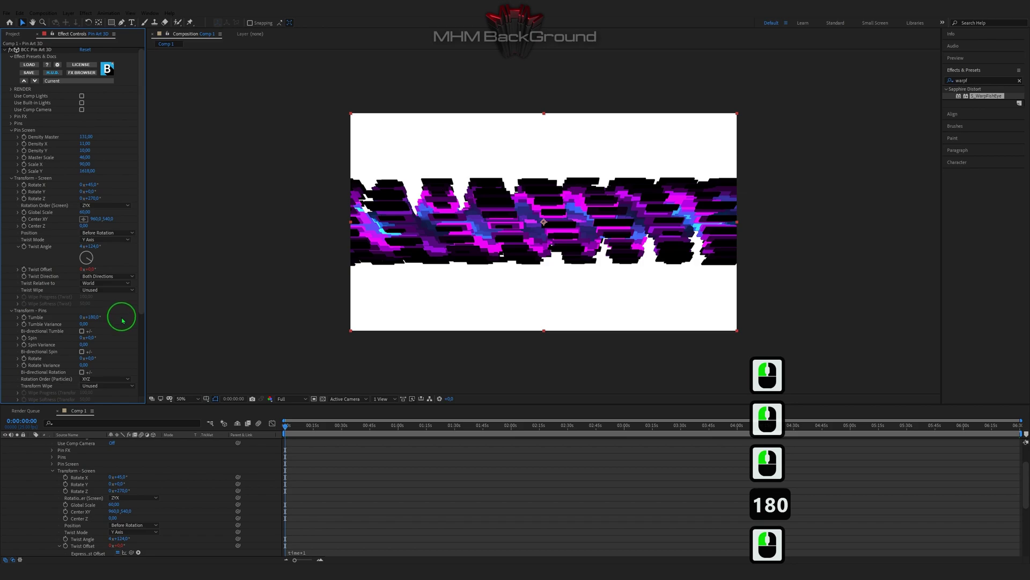
click(11, 311)
scroll(45, 330, down, 2)
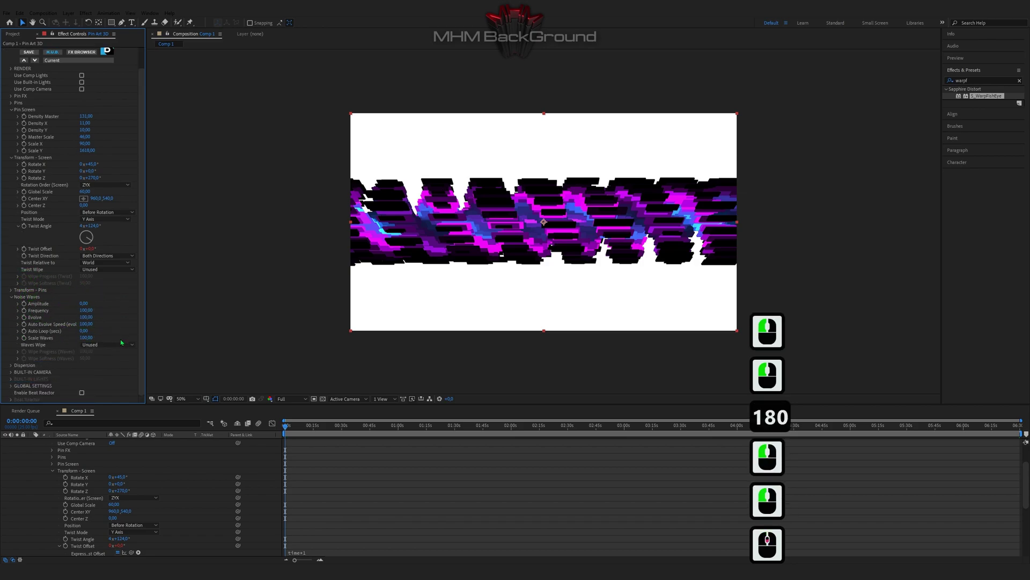
click(11, 299)
Set the pin art's Disperse Master to 459 and Disperse X, Y and Z to 0
click(12, 325)
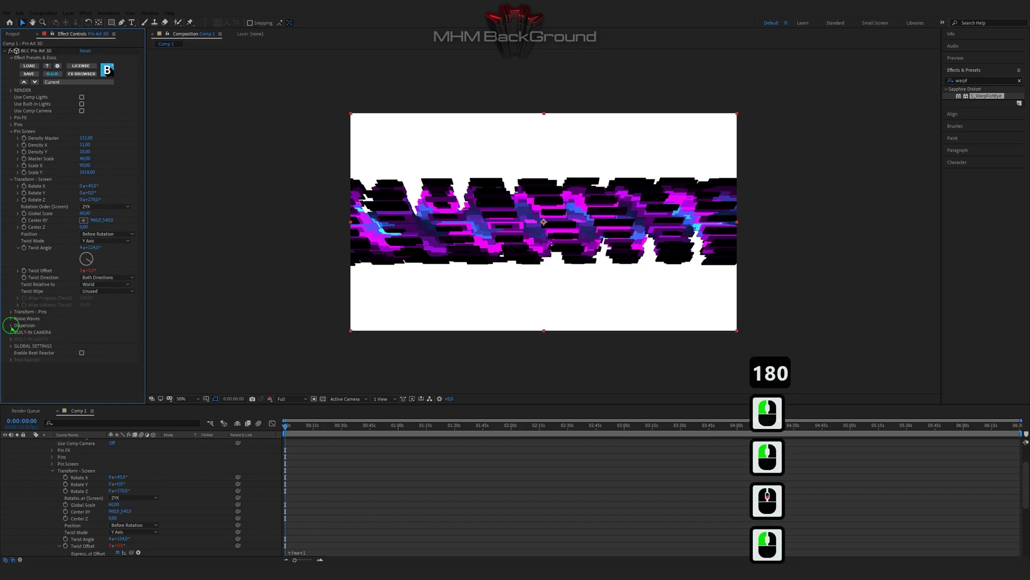
double_click(86, 331)
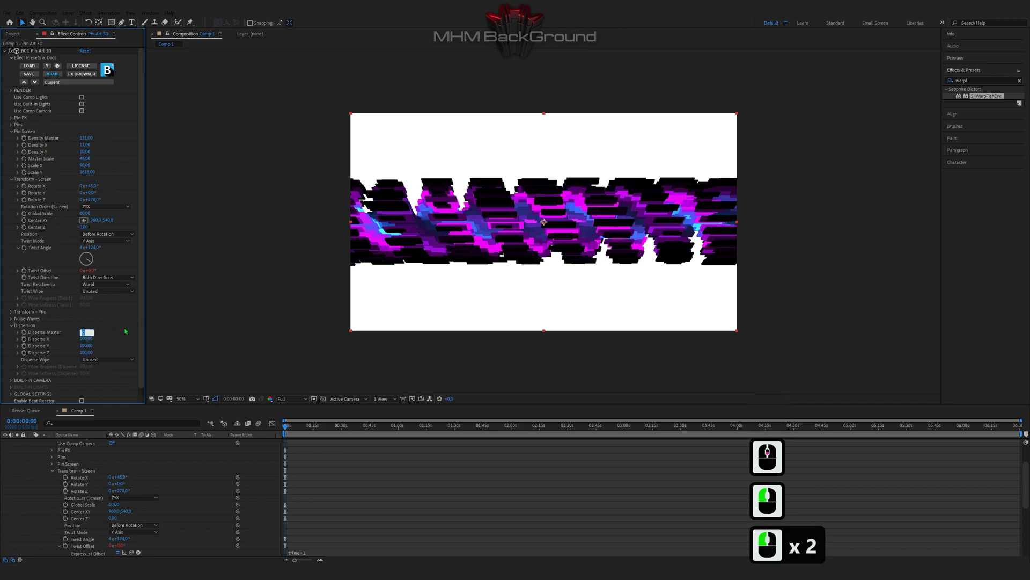
text(459)
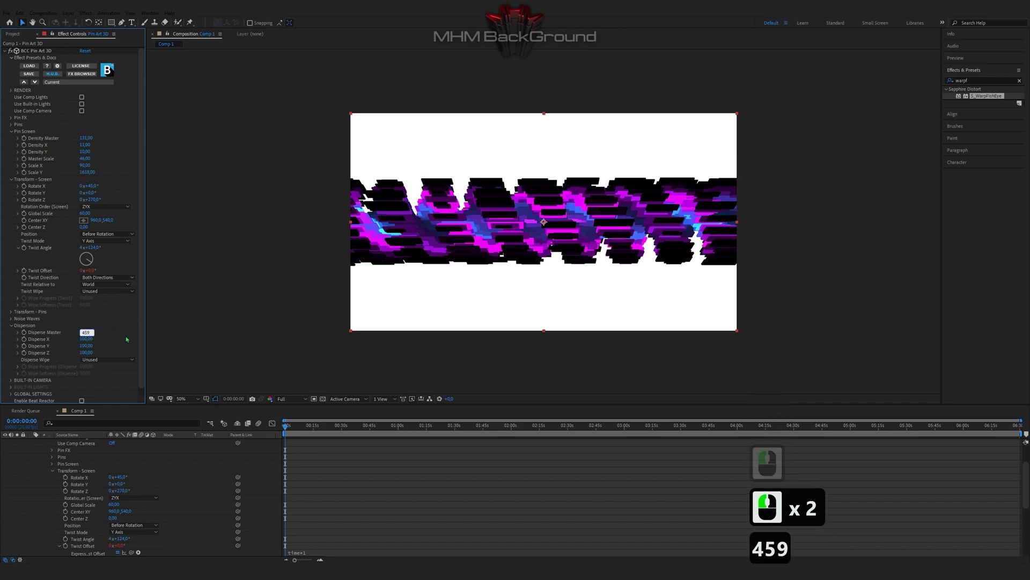
key(Tab)
click(87, 348)
text(0)
click(86, 354)
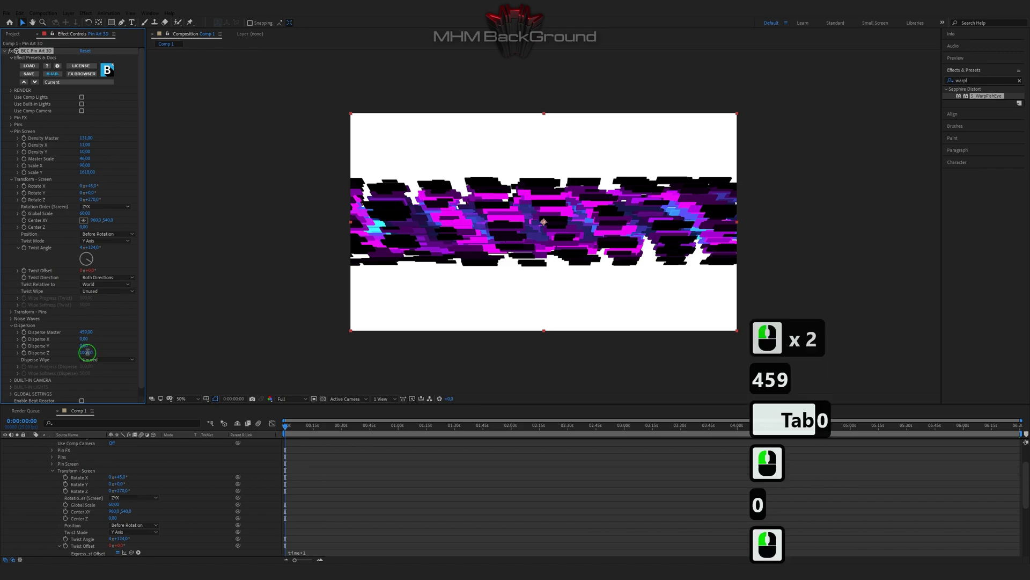
text(0)
click(109, 348)
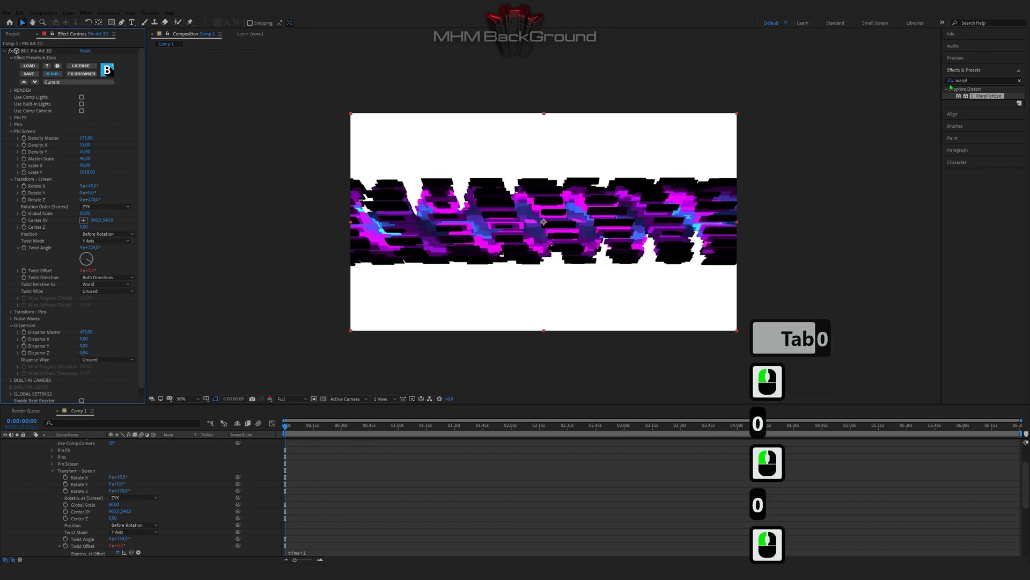
Find the Sapphire S_WarpPolar effect and apply it to the Pin Art 3D layer
click(973, 80)
text(war)
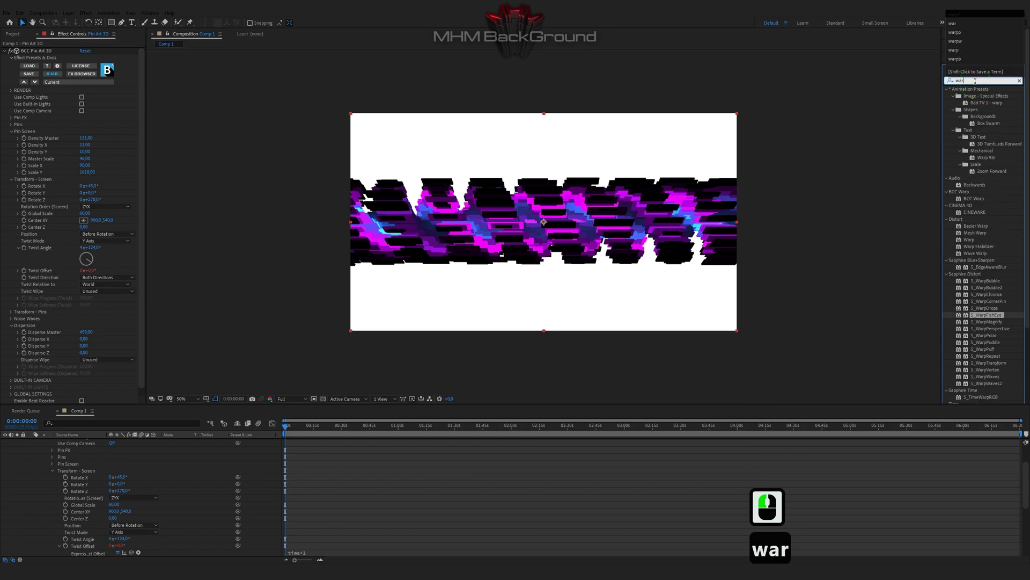
text(pp)
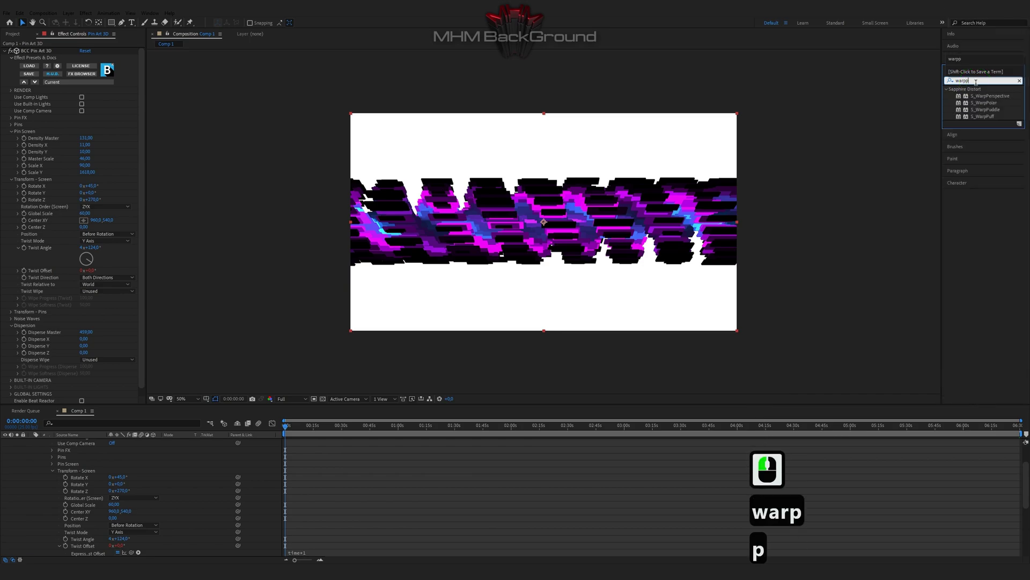
double_click(984, 103)
scroll(95, 360, down, 3)
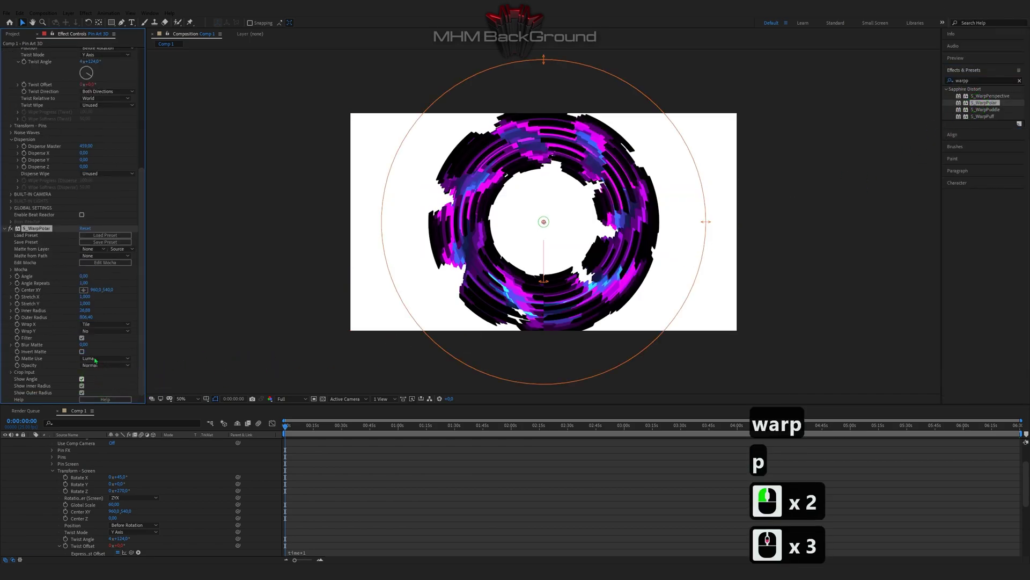
Set S_WarpPolar's Angle to -33 and its Inner Radius to -383.12
click(85, 276)
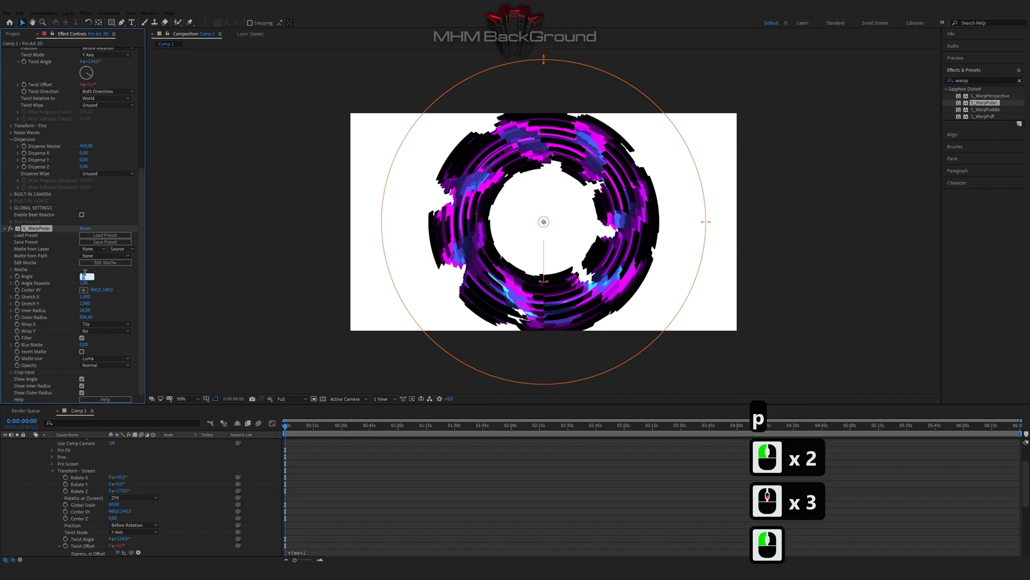
text(-33)
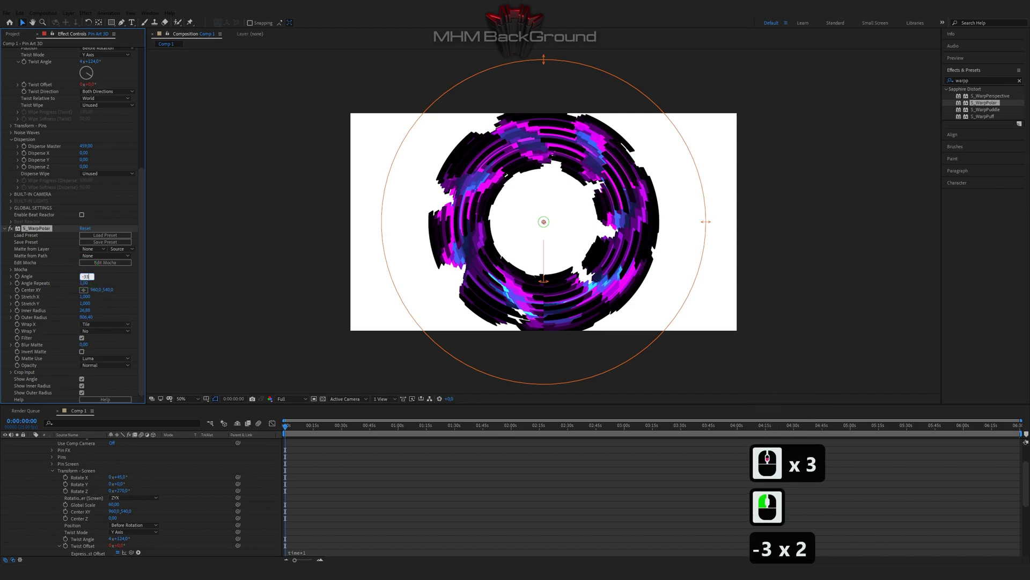
key(Tab)
key(Tab)
key(Tab)
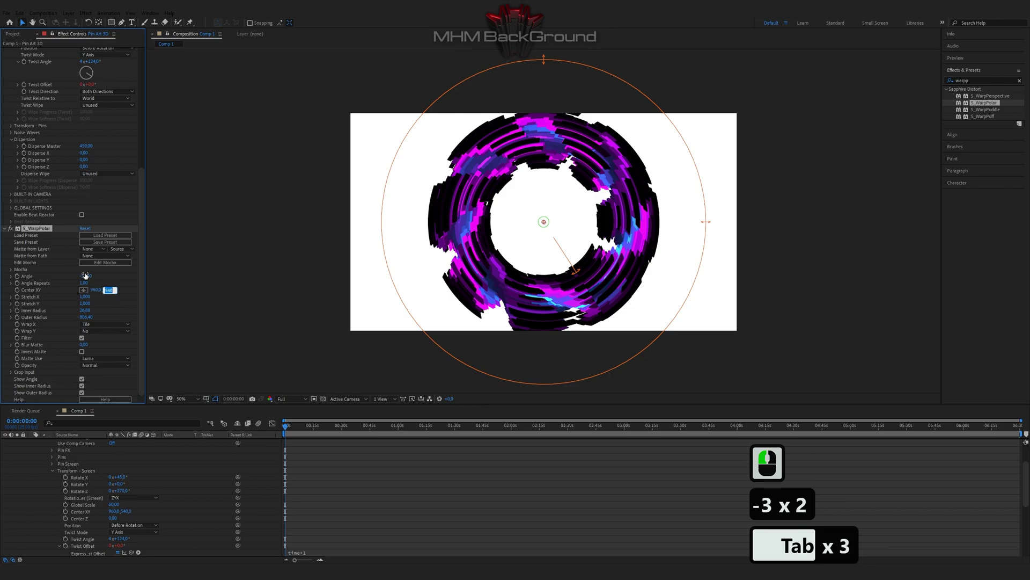
key(Tab)
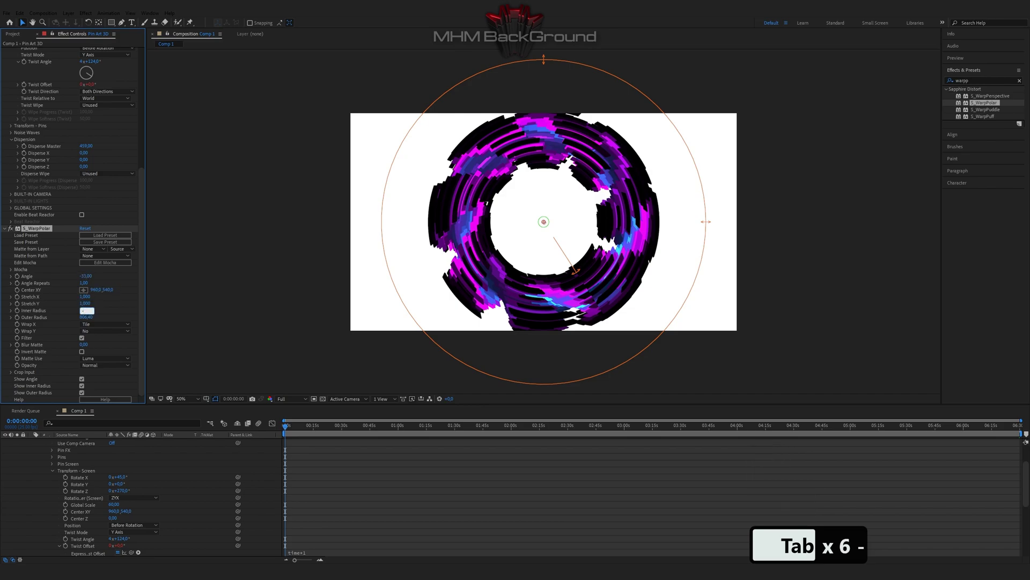
text(-383)
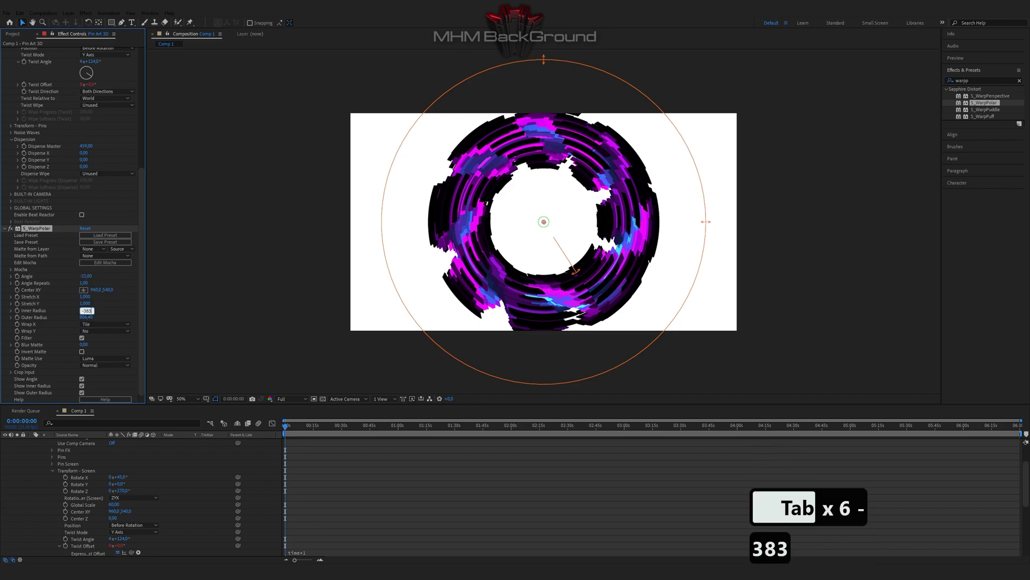
text(.12)
key(Tab)
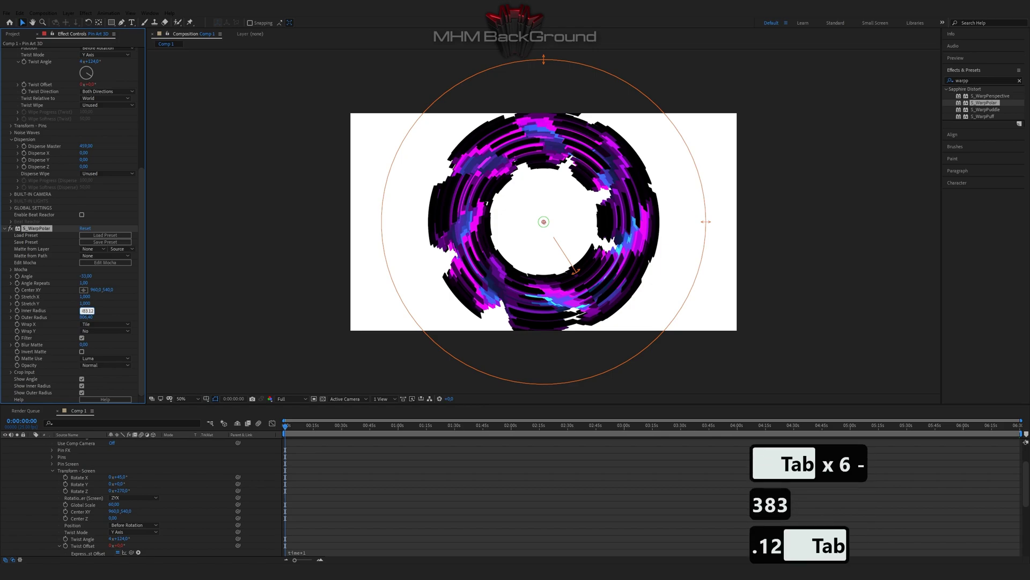
Set S_WarpPolar's Outer Radius to 806.4
text(06)
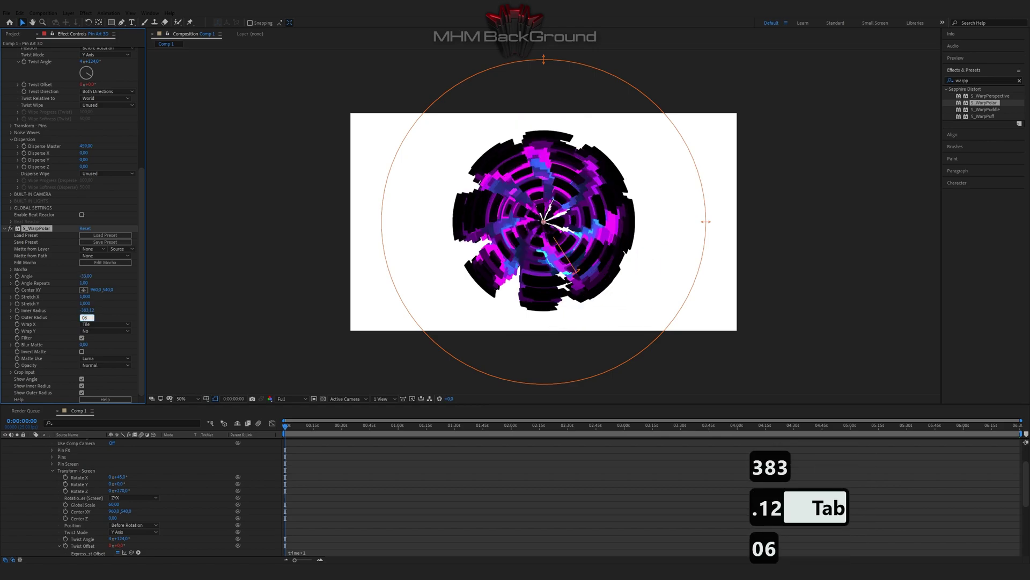
key(BackSpace)
key(BackSpace)
text(8)
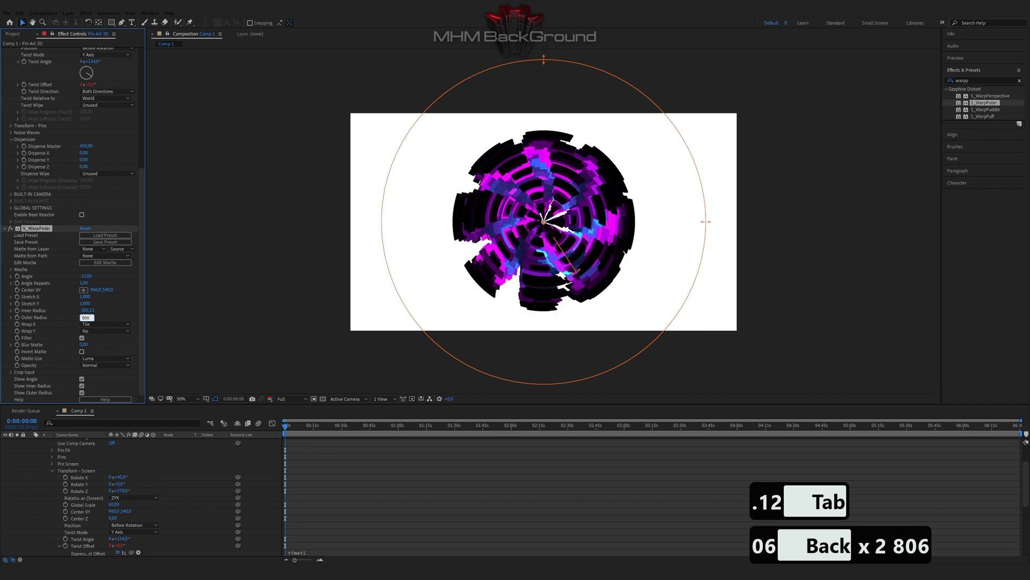
text(06.4)
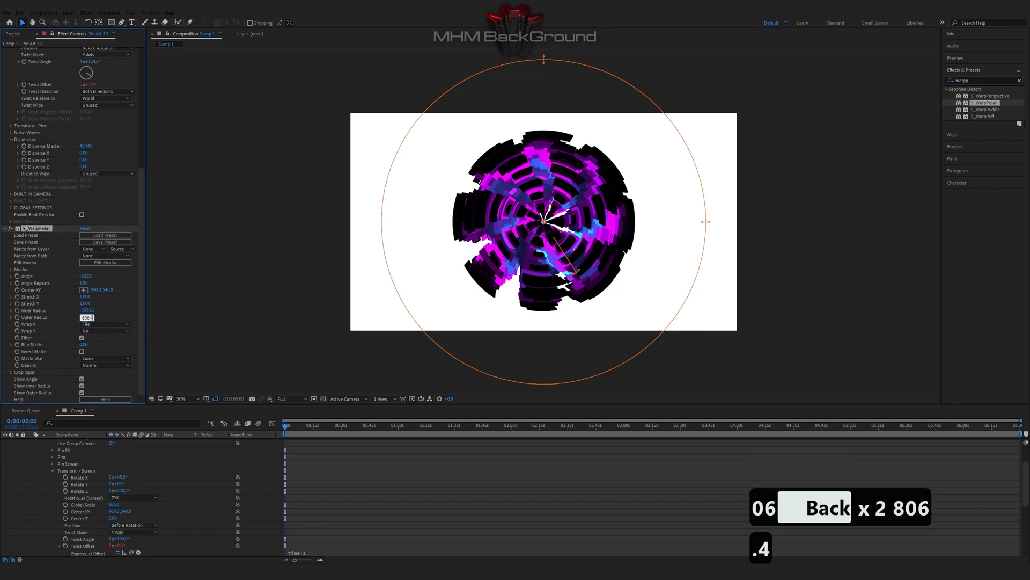
key(Return)
Crop S_WarpPolar's input by 180 on the left and 780 on the right, and preview the result
click(11, 371)
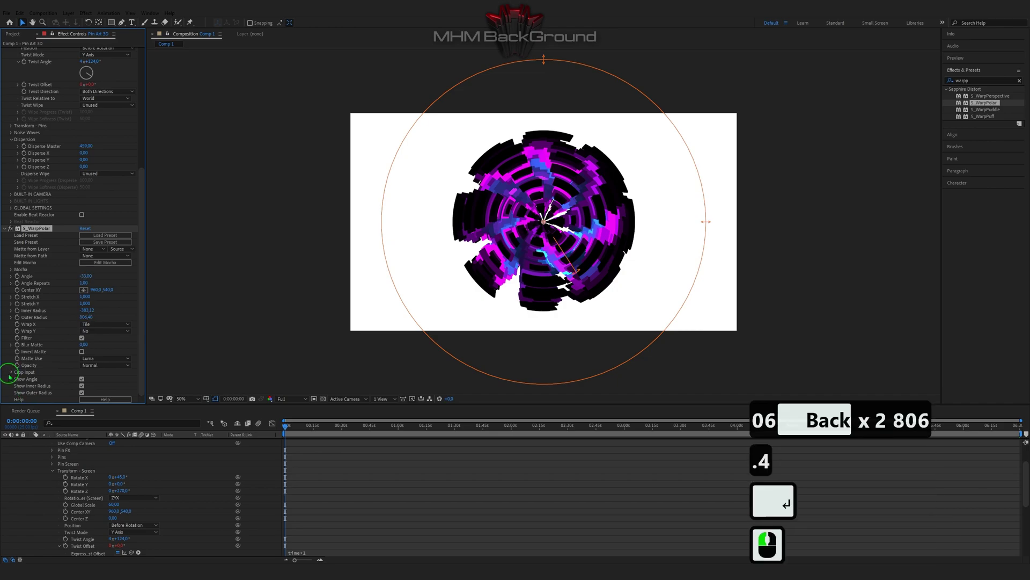
click(86, 379)
click(86, 378)
text(1)
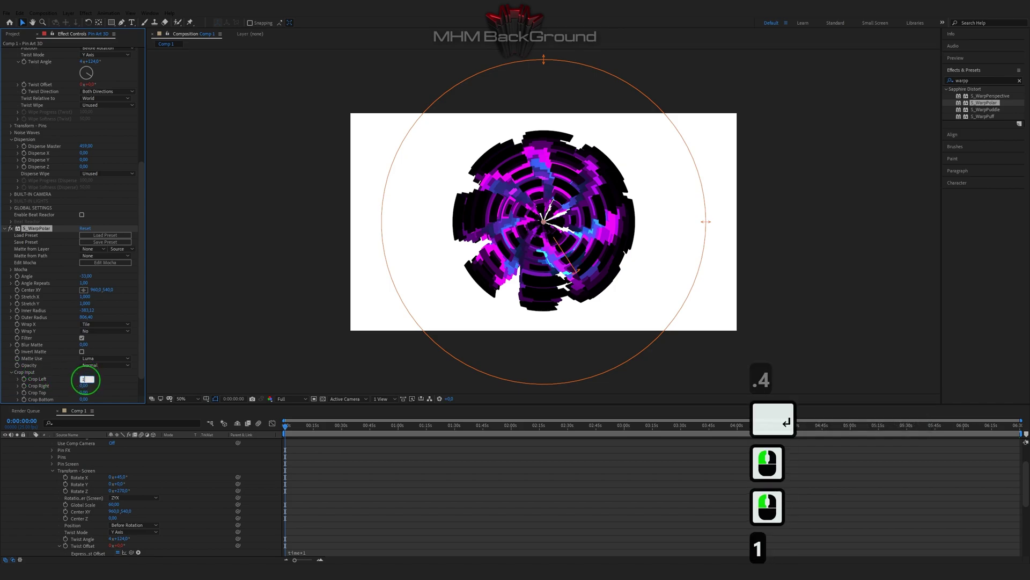
text(80)
key(Tab)
text(78)
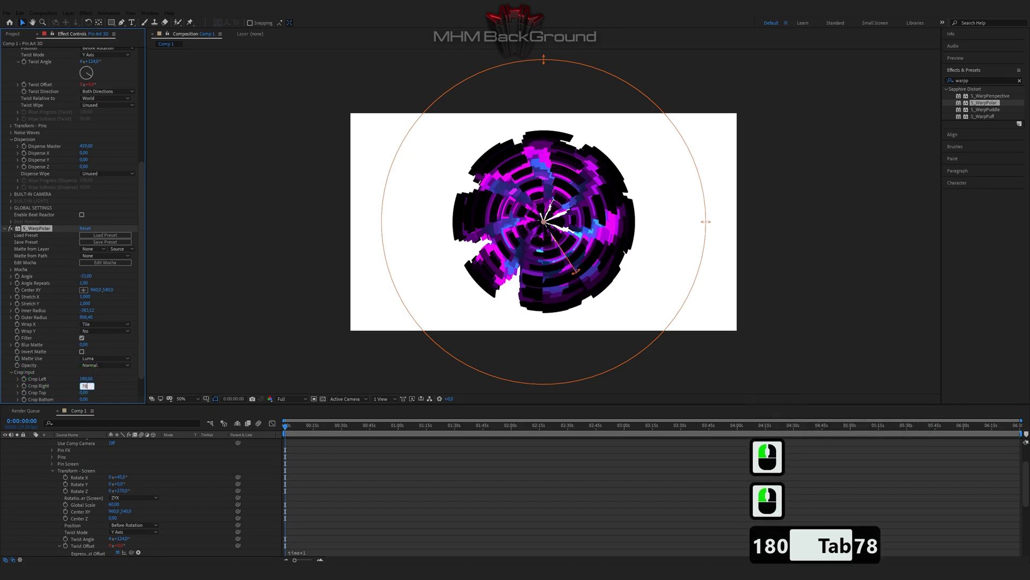
click(110, 383)
key(space)
key(space)
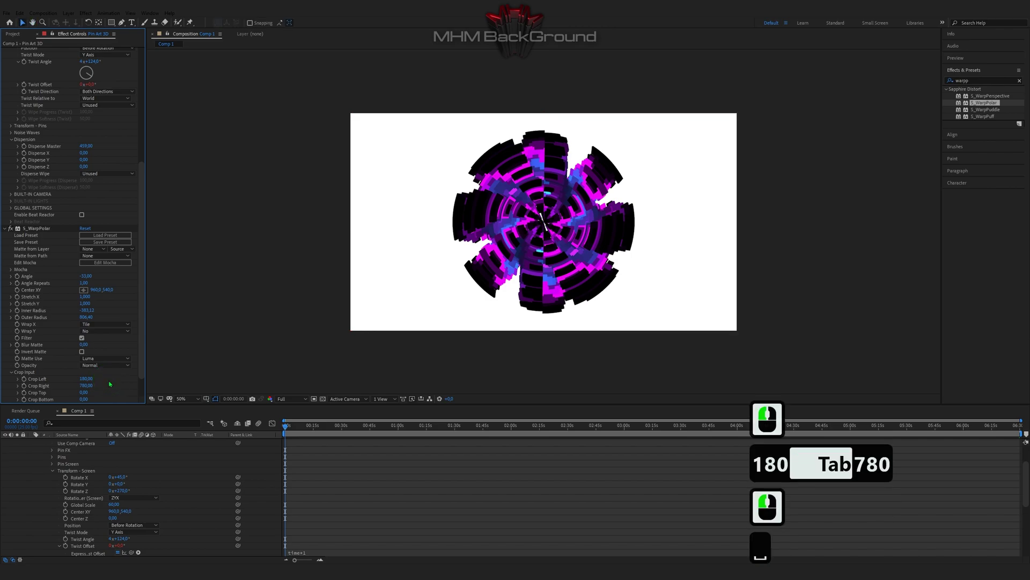
key(space)
key(space)
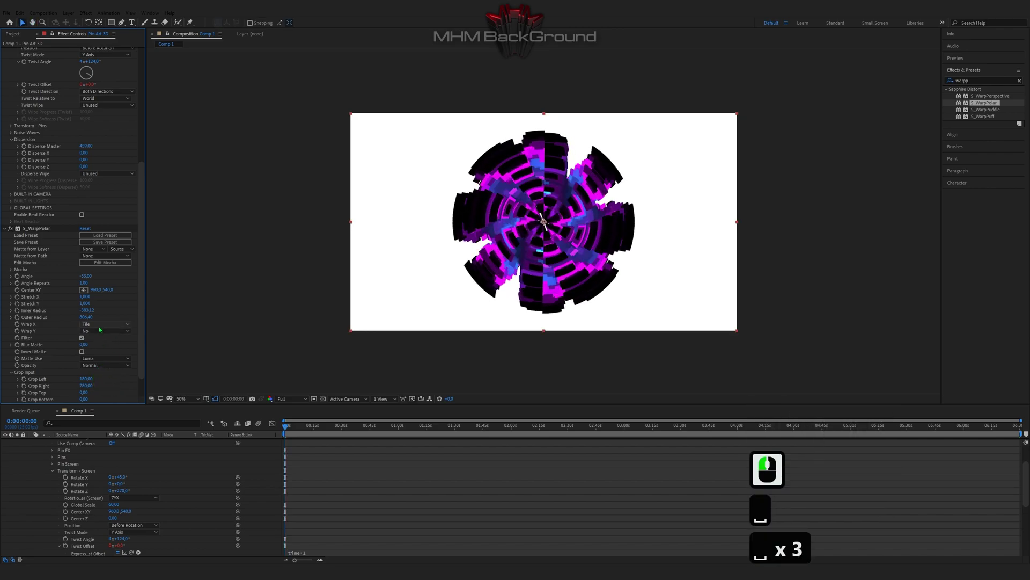
Set both Wrap X and Wrap Y of S_WarpPolar to Reflect and preview the animation
click(99, 325)
click(100, 351)
click(102, 332)
click(102, 357)
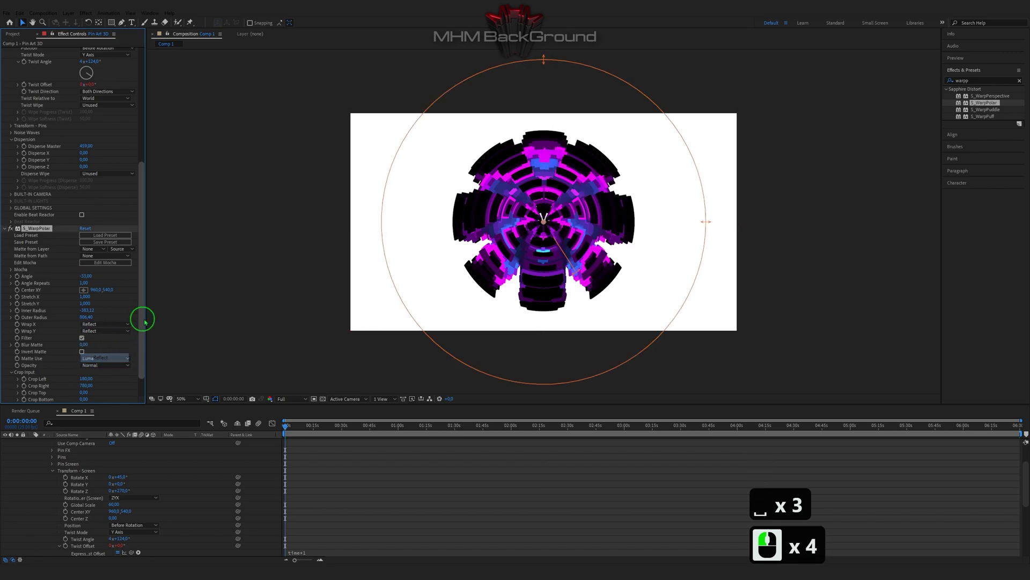
key(space)
key(space)
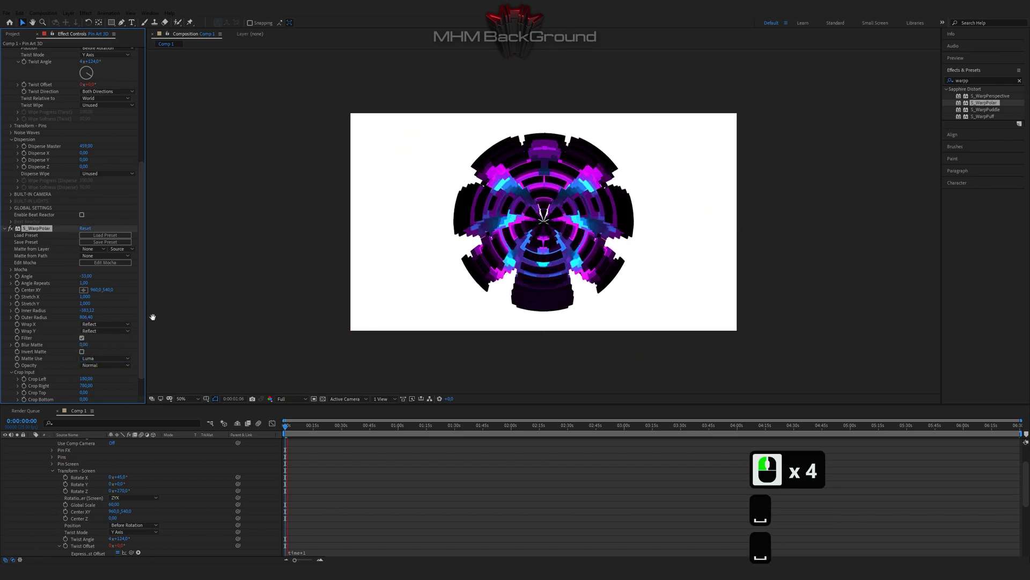
scroll(309, 303, up, 1)
key(space)
key(space)
scroll(310, 304, down, 1)
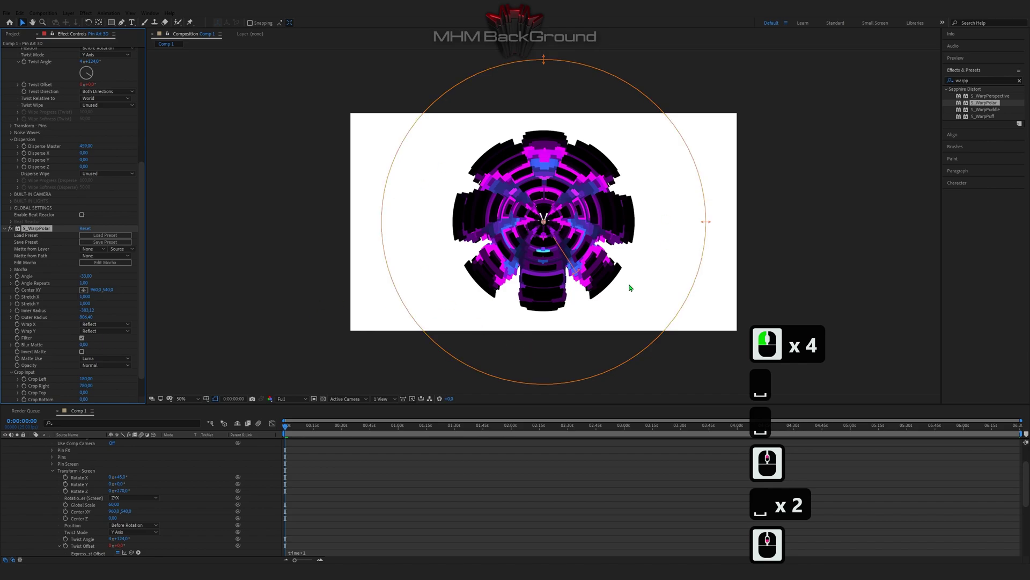
Collapse the Pin Art 3D layer's properties and duplicate the layer
scroll(55, 490, up, 5)
click(31, 442)
click(82, 443)
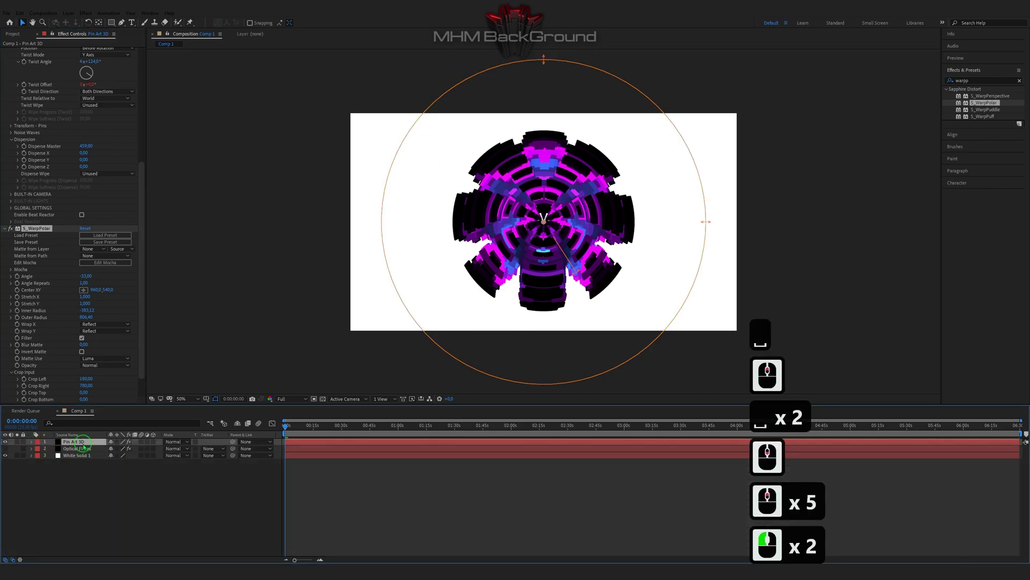
key(ctrl+c)
key(ctrl+d)
Scale the lower Pin Art 3D layer proportionally to a little over twice the frame size
click(594, 315)
scroll(648, 282, down, 1)
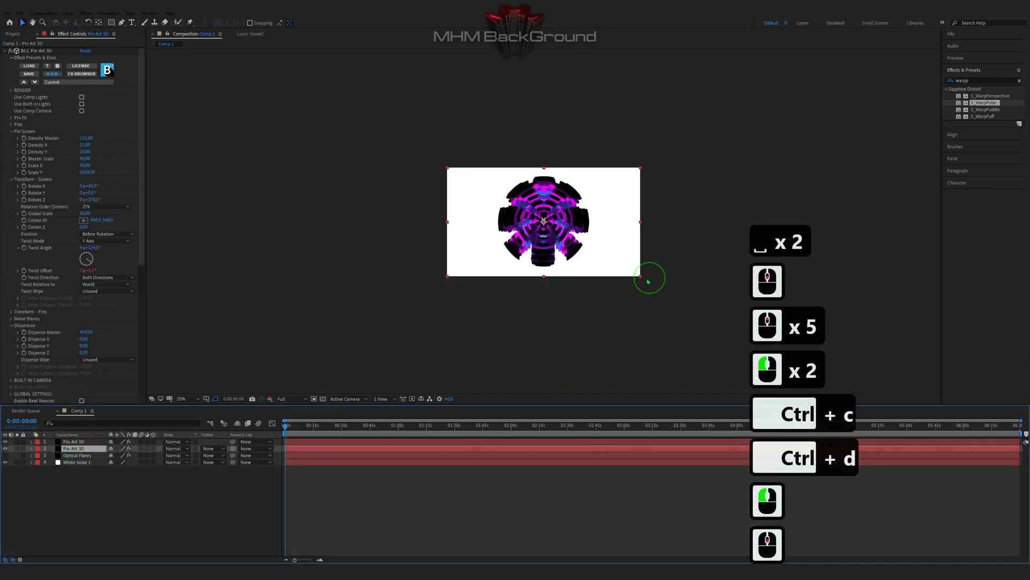
drag(641, 277, 762, 343)
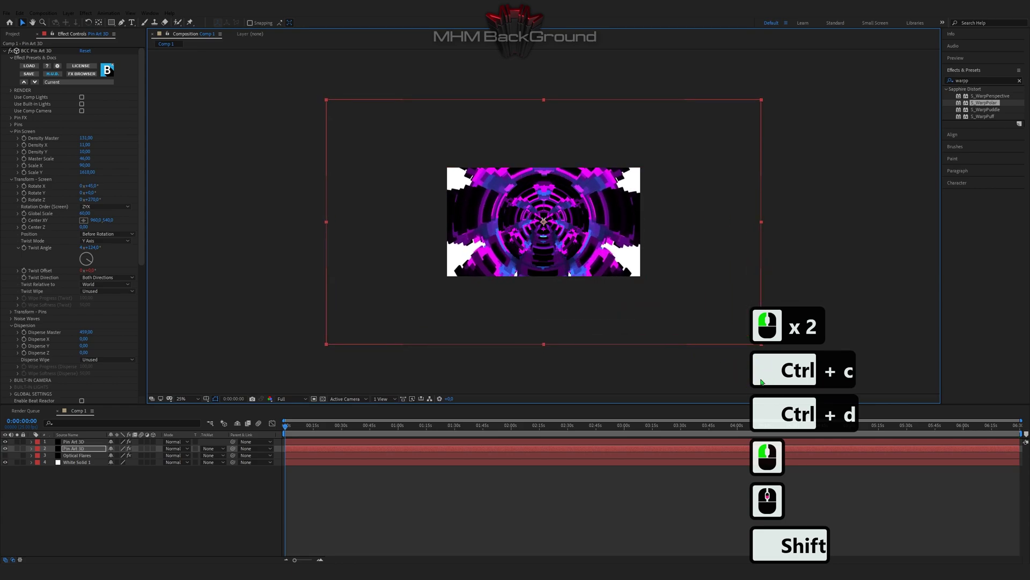
Preview the two layered Pin Art 3D tunnels and add a new adjustment layer above them
scroll(610, 341, up, 1)
key(space)
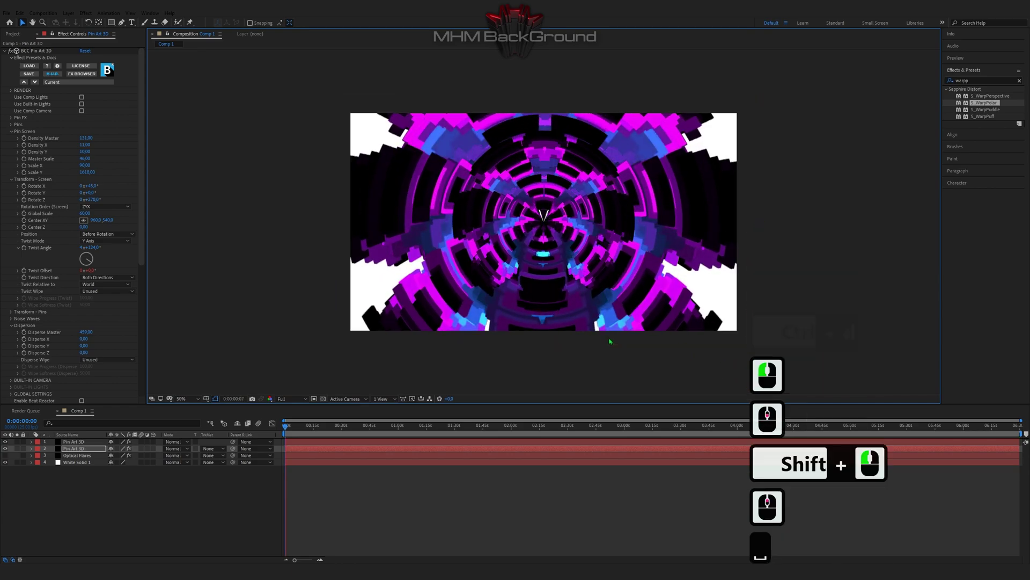
click(134, 487)
right_click(134, 487)
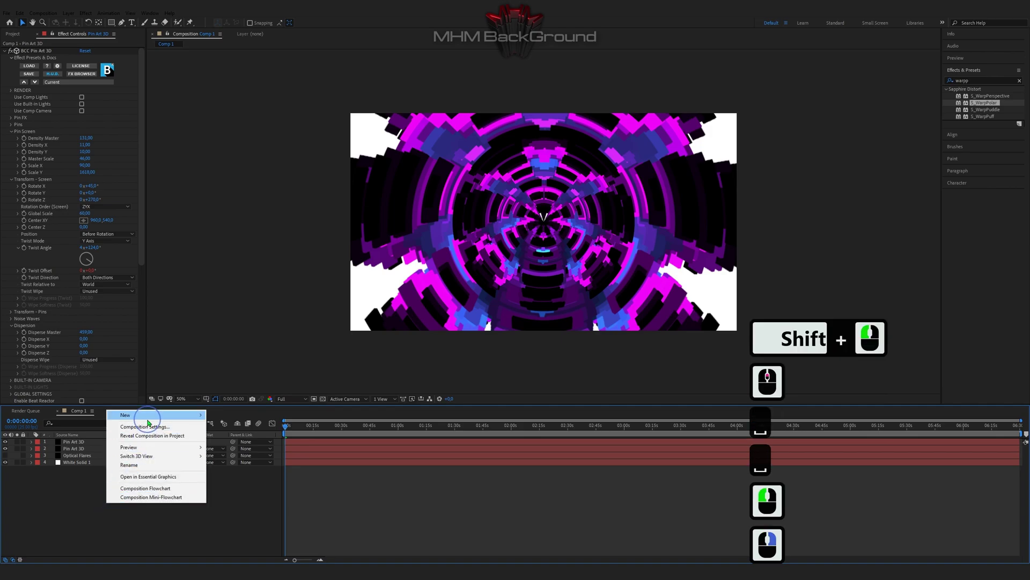
mouse_move(150, 414)
click(237, 479)
Find the Stylize Glow effect and apply it to the adjustment layer
click(963, 81)
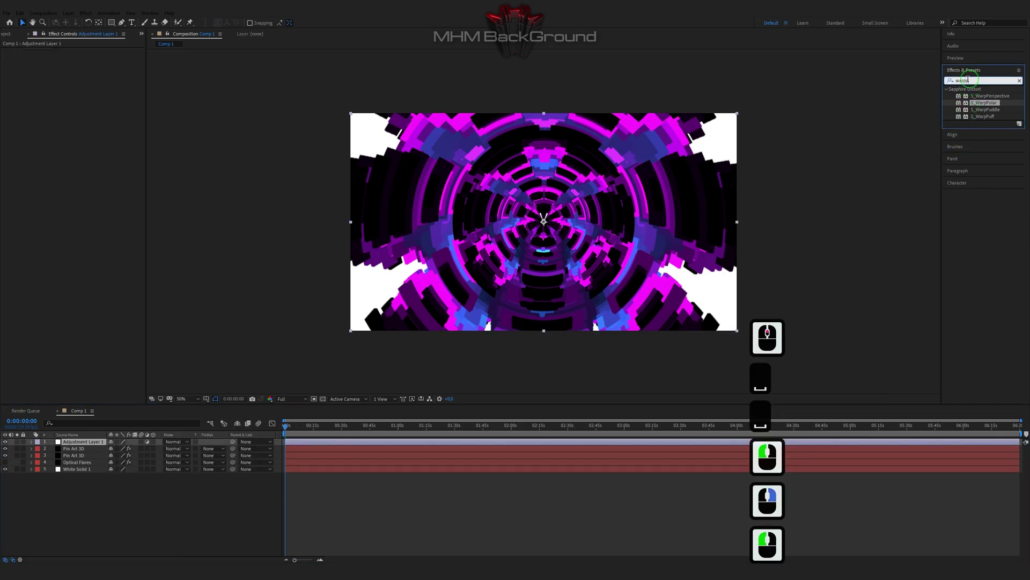
text(glow)
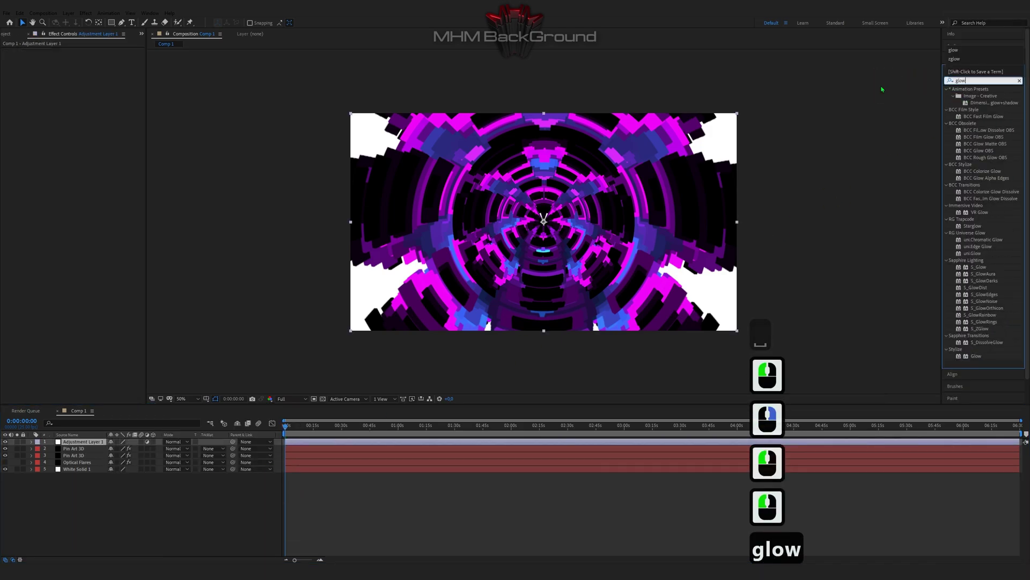
double_click(978, 358)
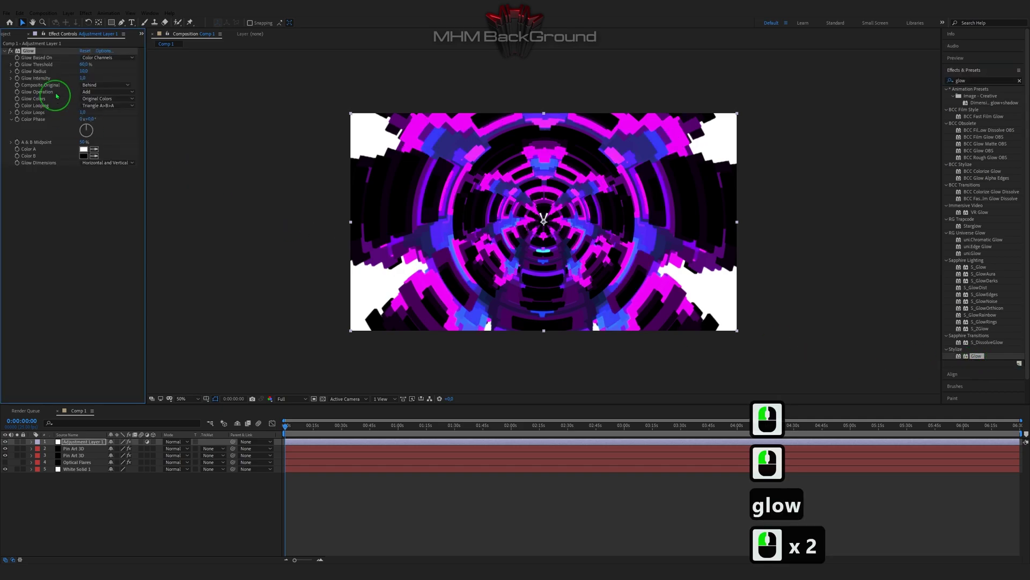
Set the Glow Radius to 86 on the adjustment layer and preview the glowing tunnel animation several times
click(85, 64)
key(Tab)
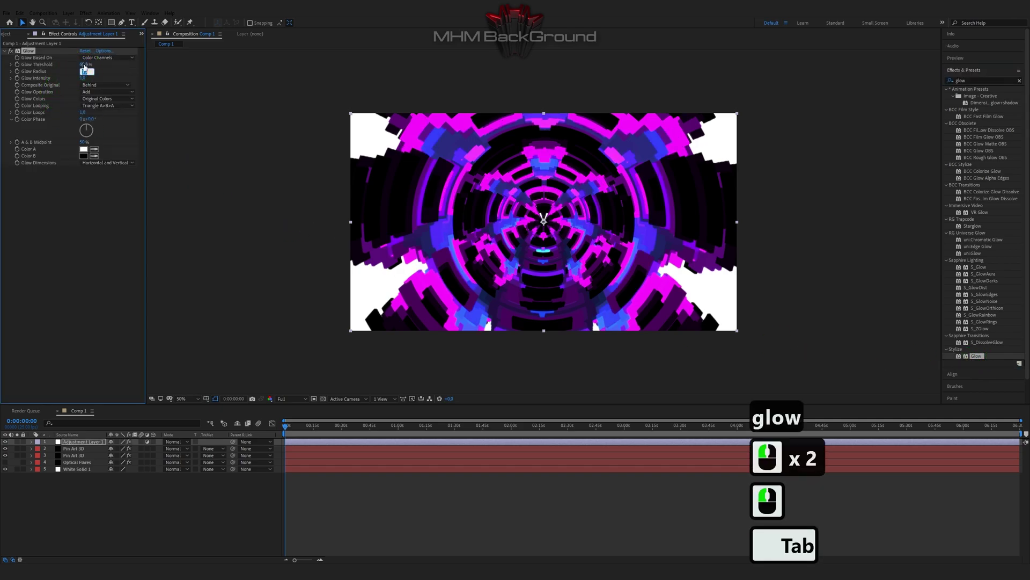
text(86)
click(98, 225)
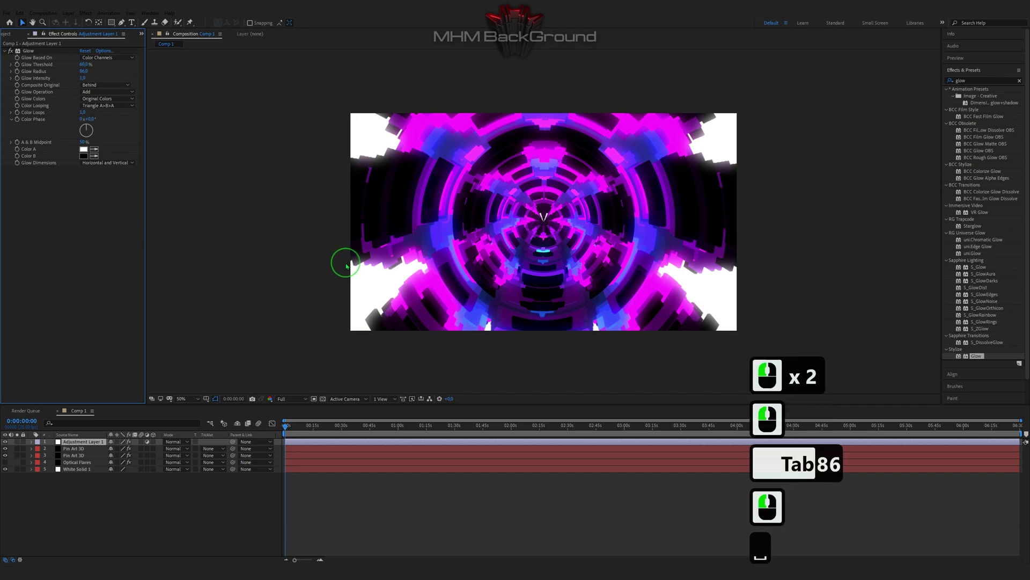
key(space)
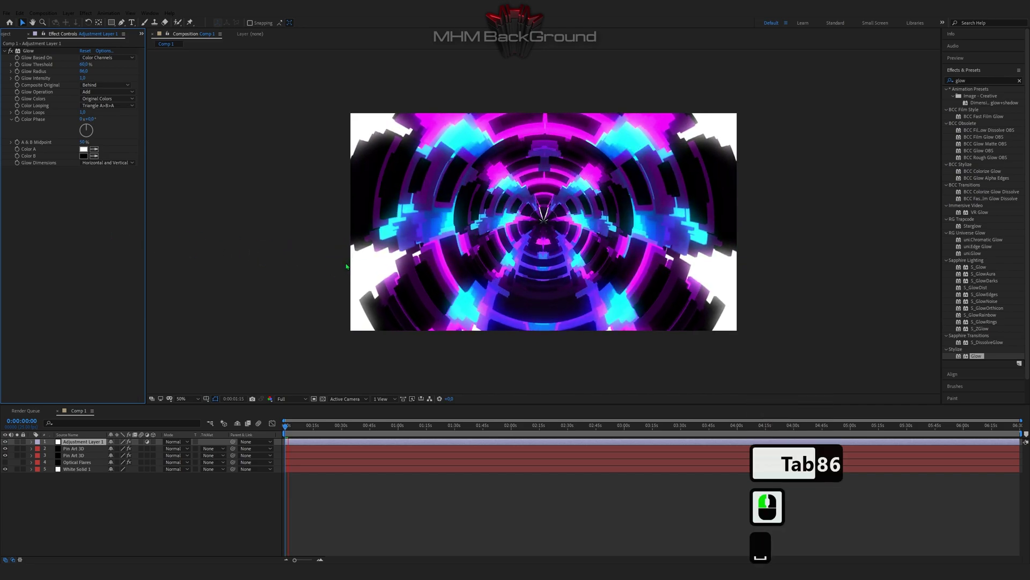
key(space)
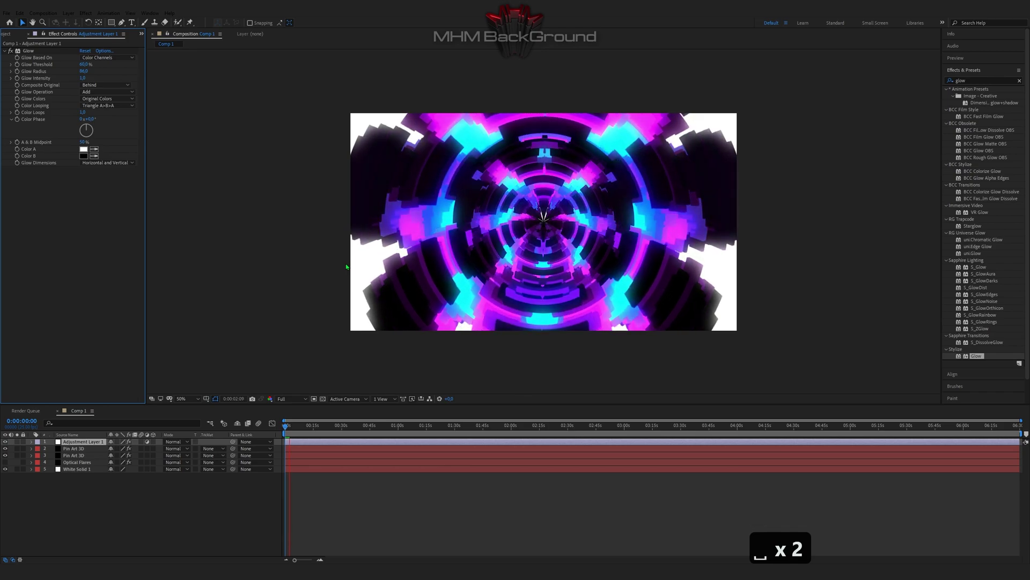
key(space)
key(space)
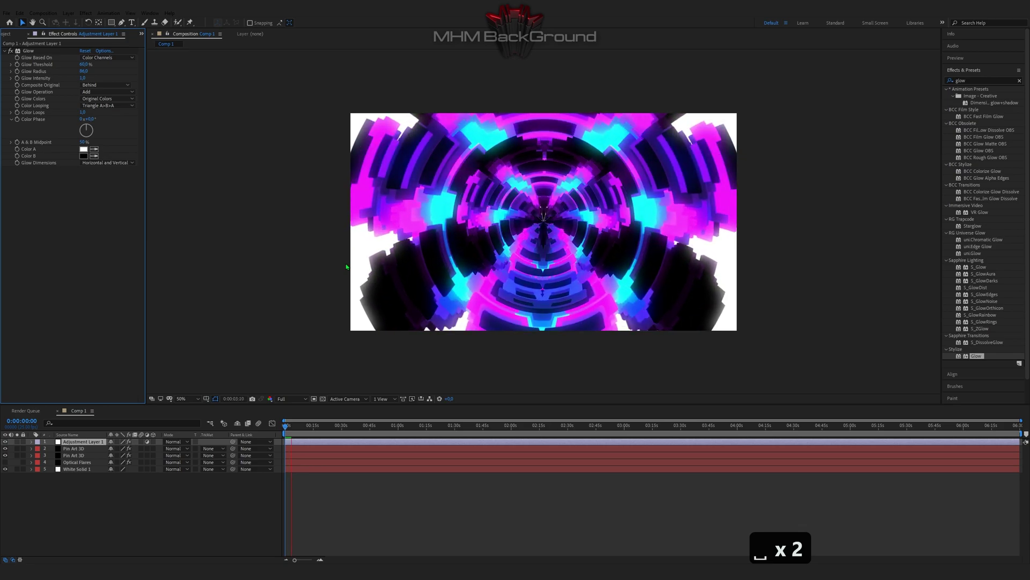
key(space)
key(space)
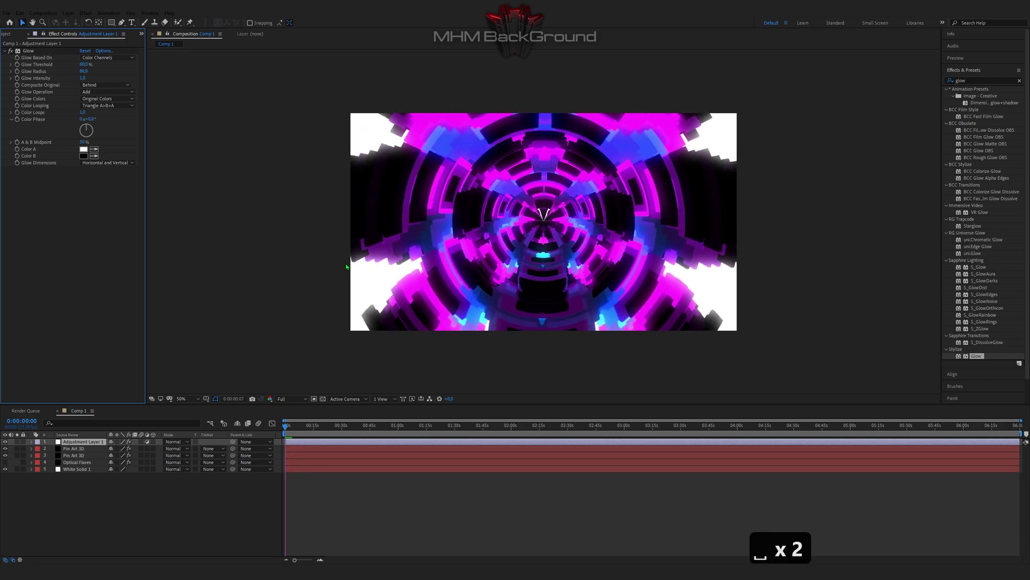